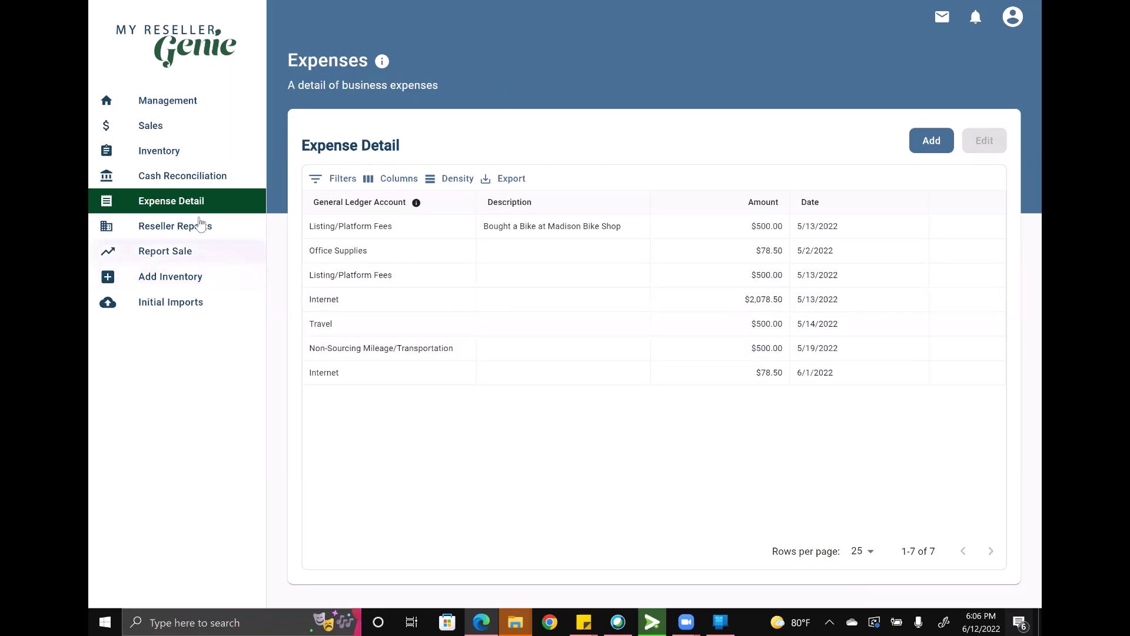
# From the Cash Reconciliation page, open the integrations and start connecting a cash account named PNC Checking.
pyautogui.click(188, 176)
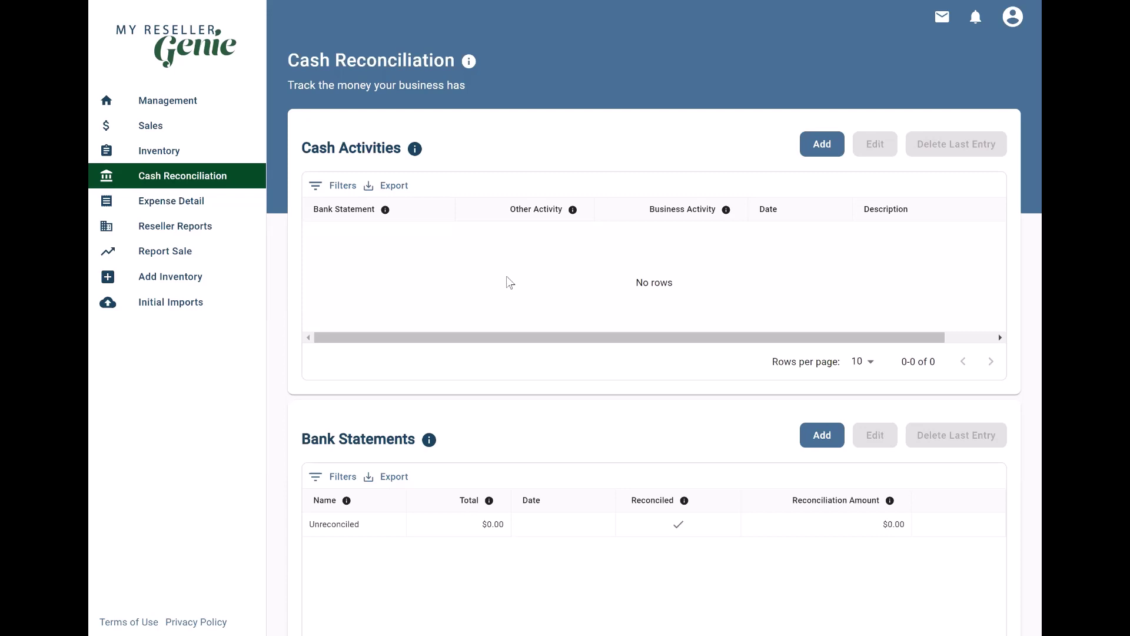
pyautogui.click(1013, 22)
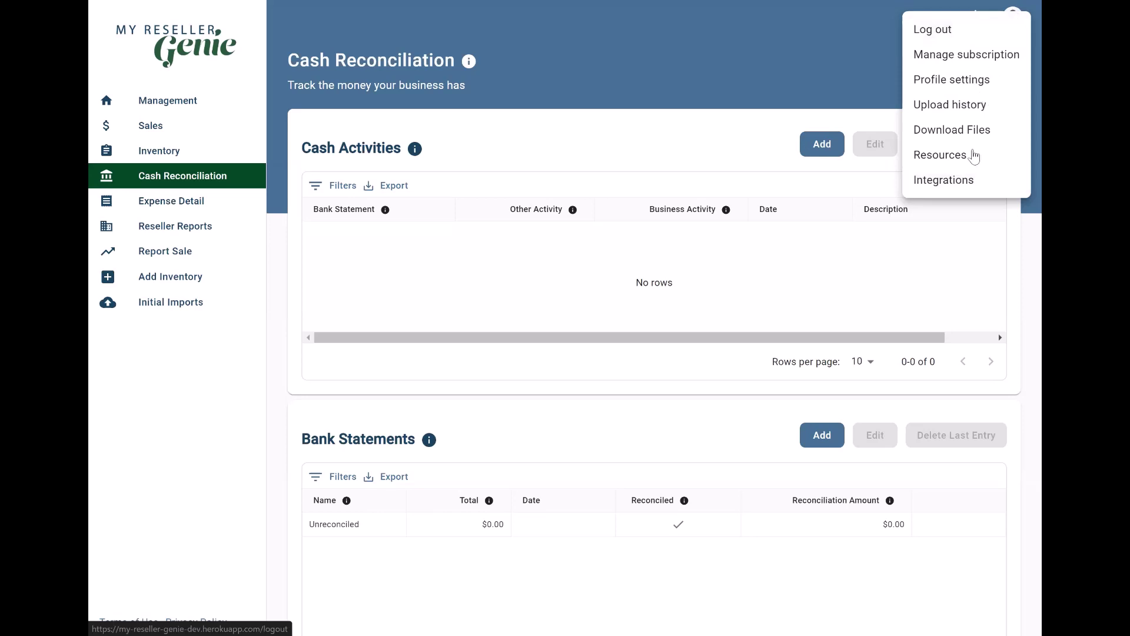
pyautogui.click(945, 181)
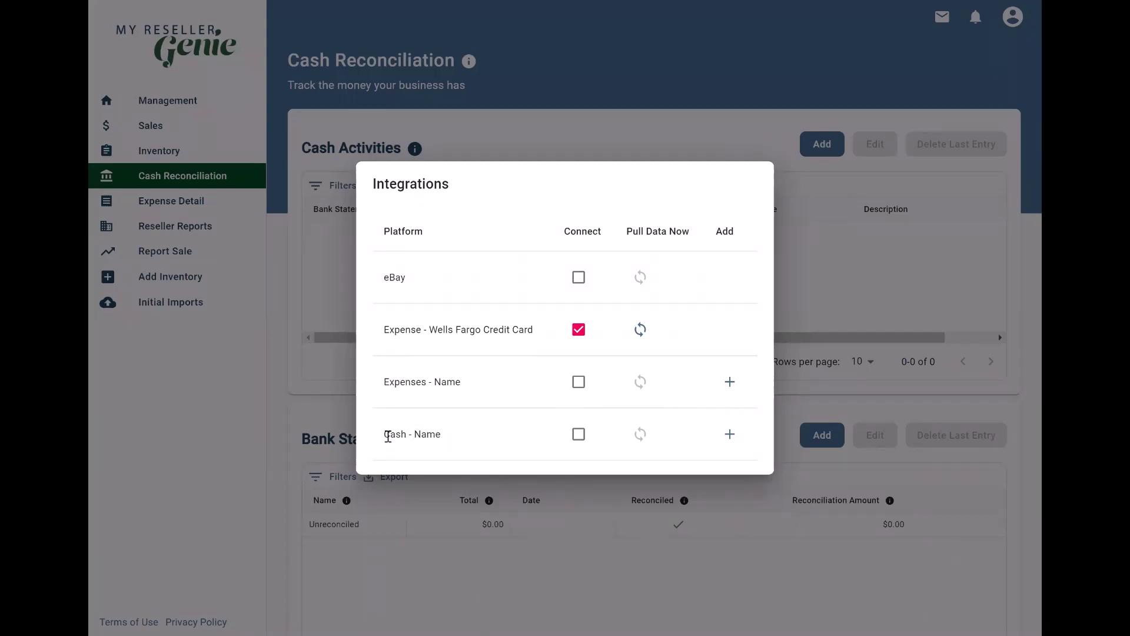
pyautogui.click(579, 435)
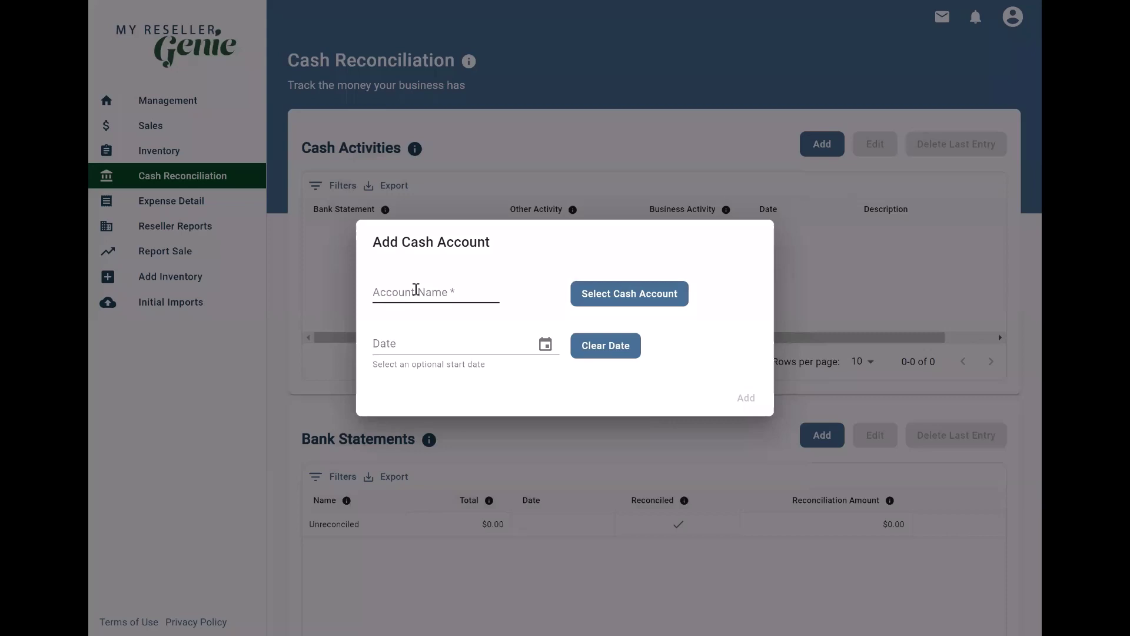
pyautogui.click(416, 290)
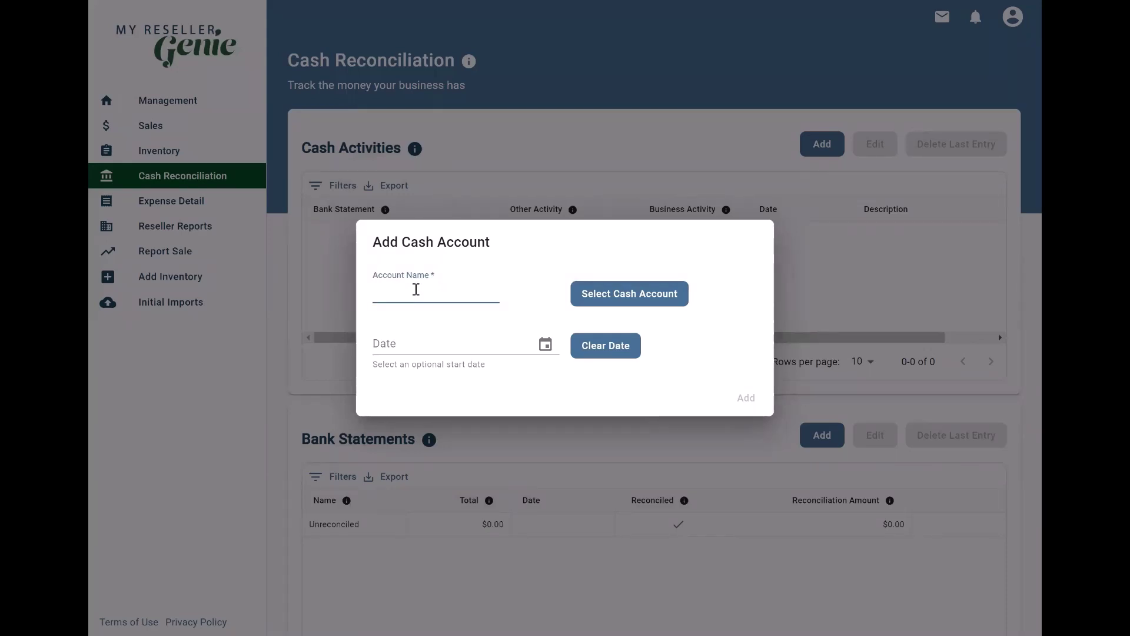
pyautogui.write('PNC Checking')
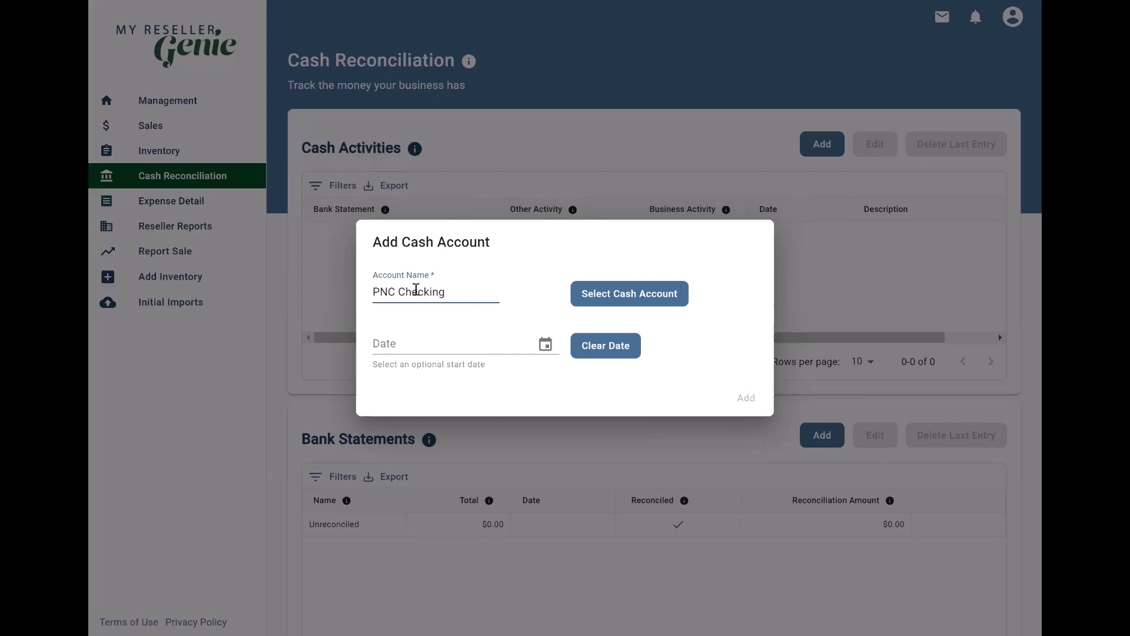
# Start selecting the cash account through Plaid, search the institutions for pnc and choose PNC as the bank.
pyautogui.click(620, 305)
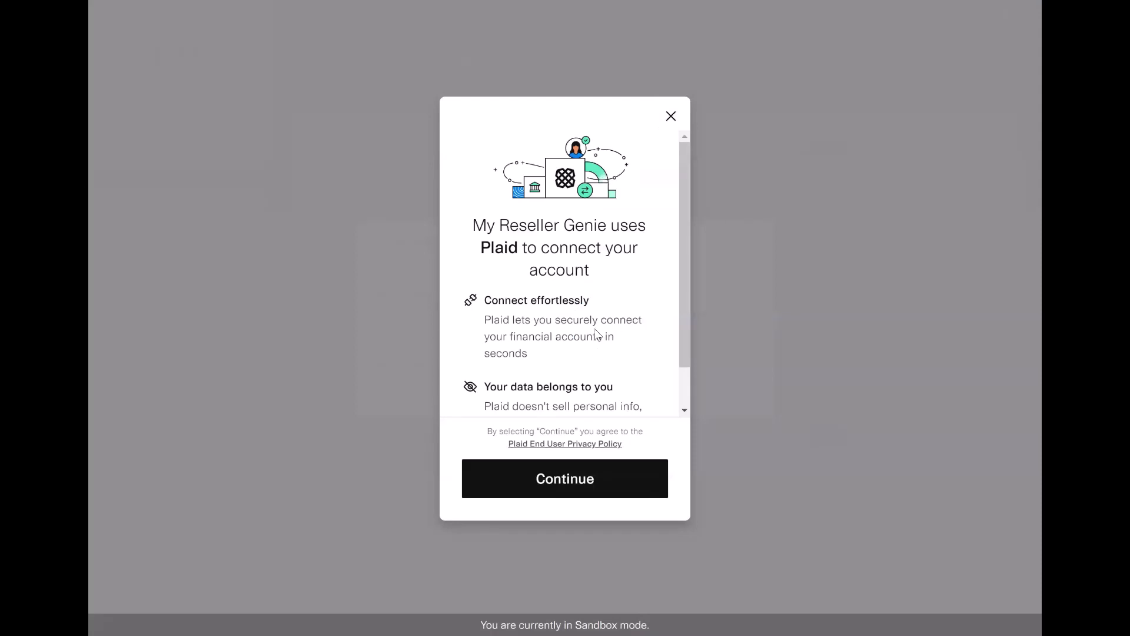
pyautogui.scroll(-2, 597, 334)
pyautogui.click(565, 482)
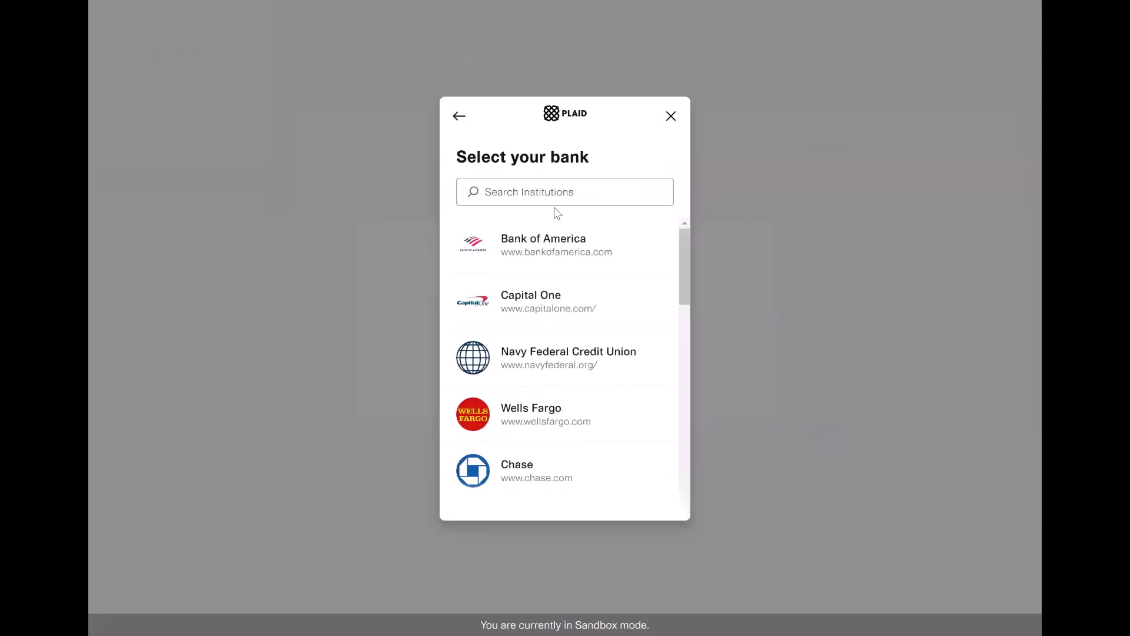
pyautogui.click(524, 192)
pyautogui.write('pnc')
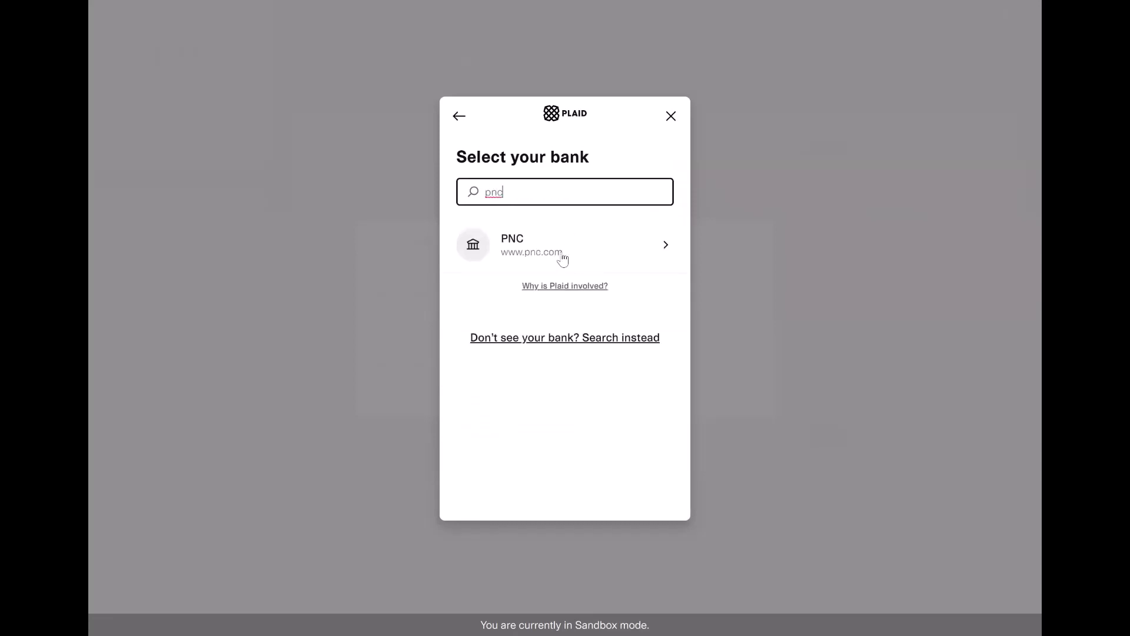
pyautogui.click(560, 257)
# Enter the PNC user ID and account password and submit the credentials.
pyautogui.click(530, 335)
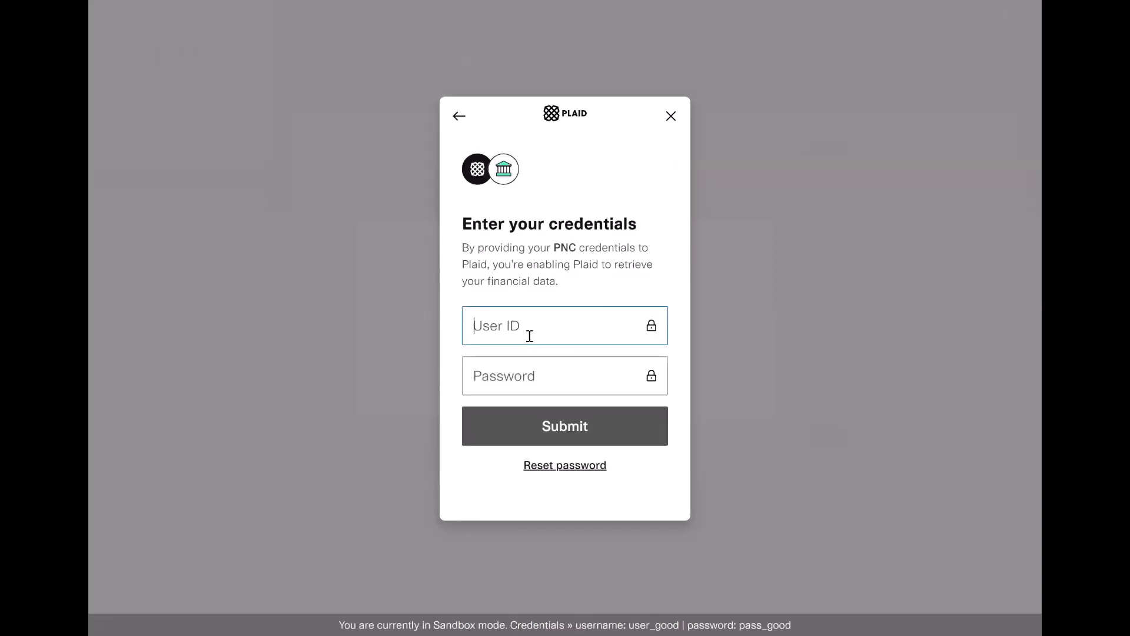
pyautogui.write('user_good')
pyautogui.press('Tab')
pyautogui.write('pass_')
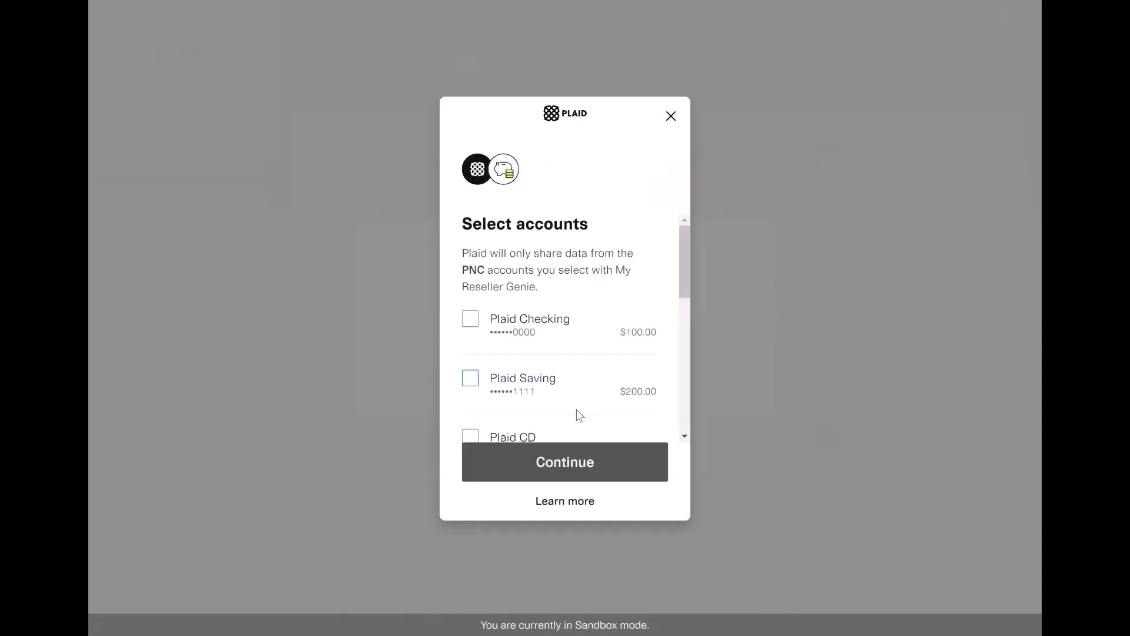
# Share only the Plaid Checking account with My Reseller Genie and finish the account linking.
pyautogui.scroll(-3, 576, 345)
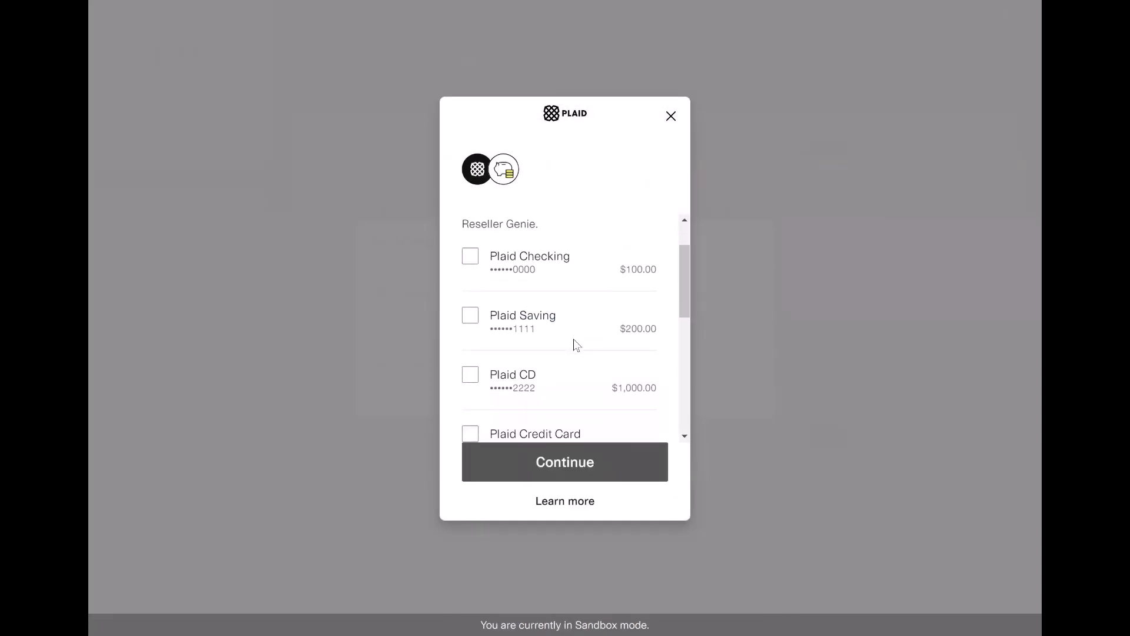
pyautogui.scroll(-4, 576, 344)
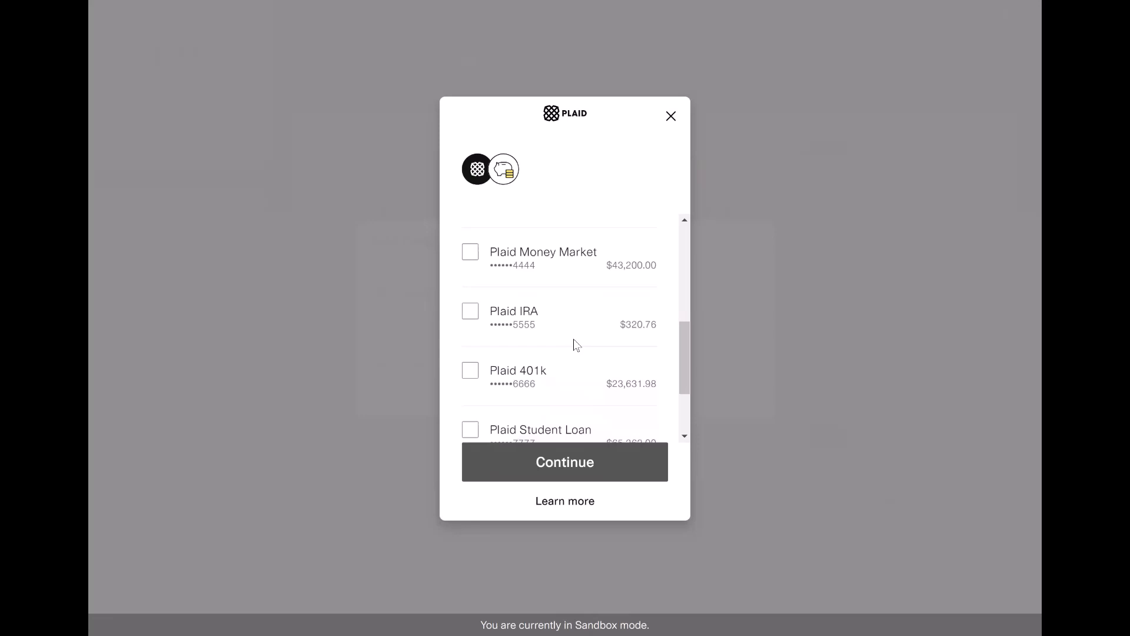
pyautogui.scroll(-3, 576, 345)
pyautogui.scroll(7, 576, 345)
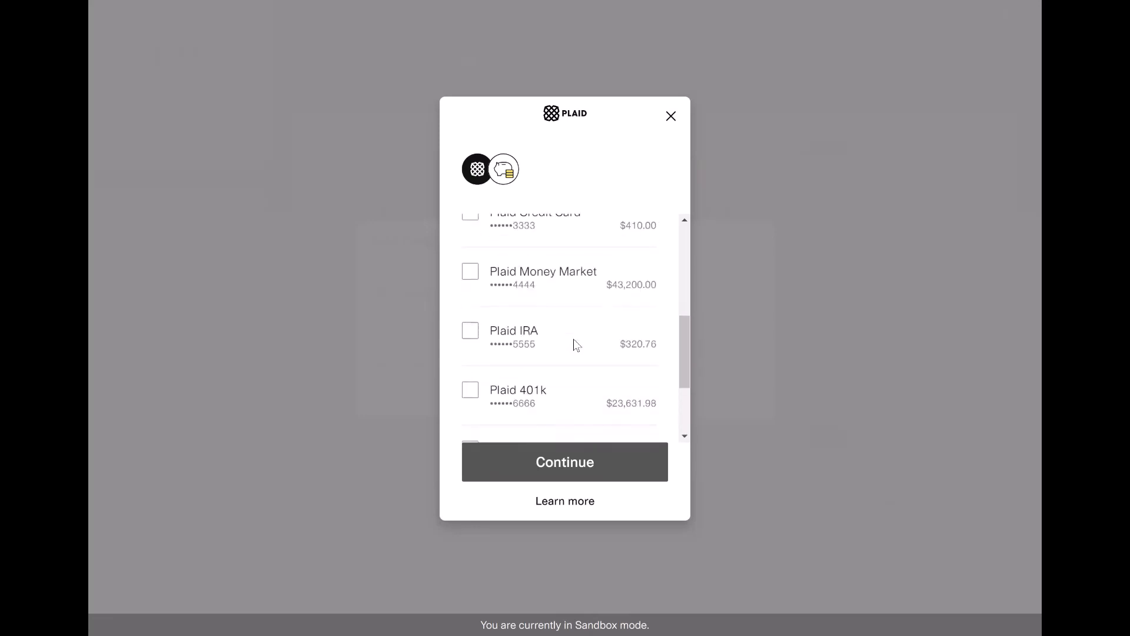
pyautogui.scroll(3, 576, 345)
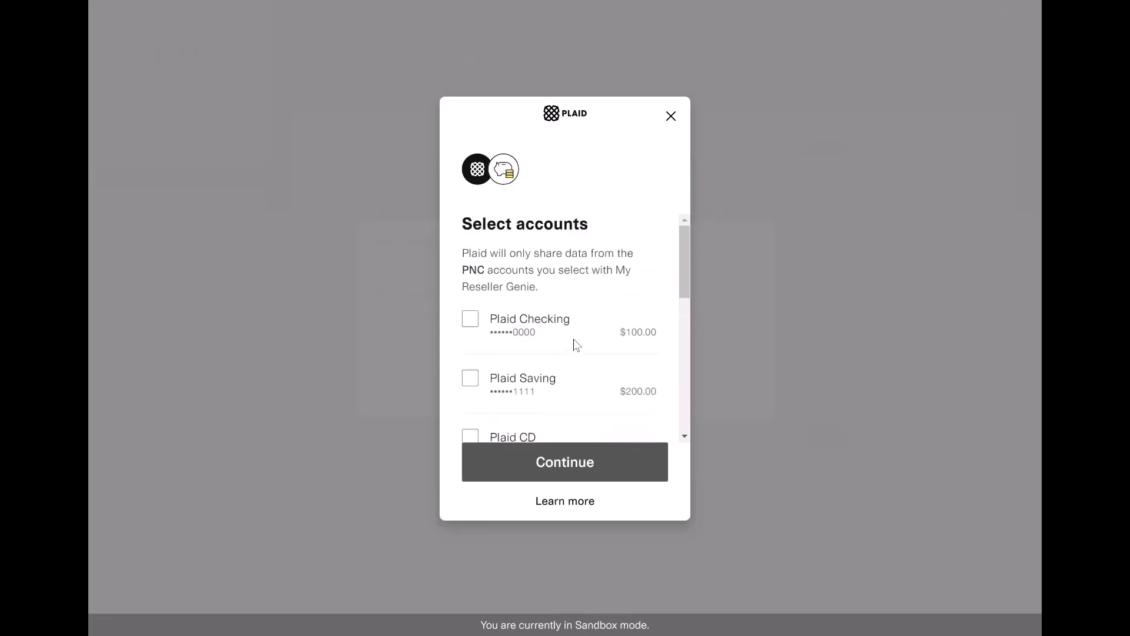
pyautogui.click(470, 318)
pyautogui.scroll(-3, 635, 398)
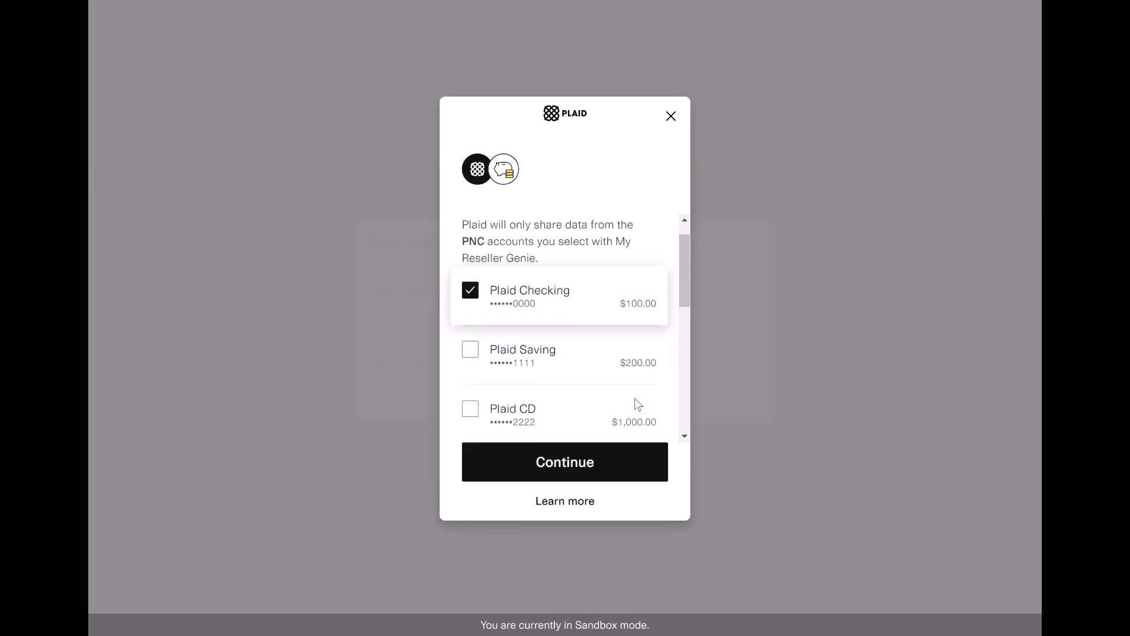
pyautogui.click(570, 475)
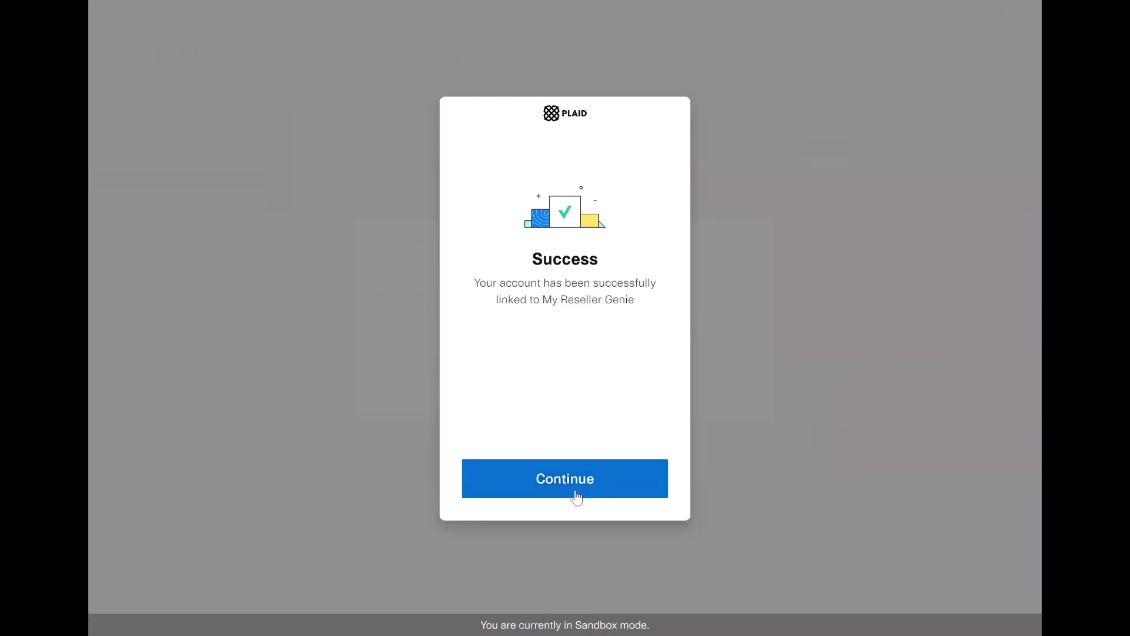
pyautogui.click(578, 483)
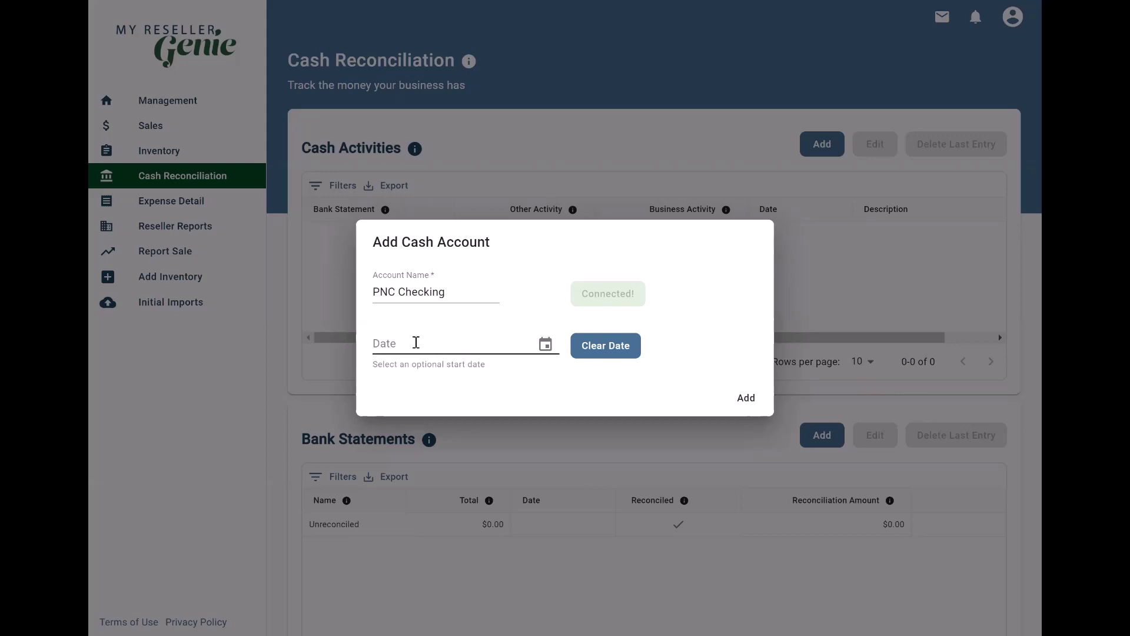
# Set the cash account's optional start date to 05/01/2022 and add the account.
pyautogui.click(397, 343)
pyautogui.write('05/01/')
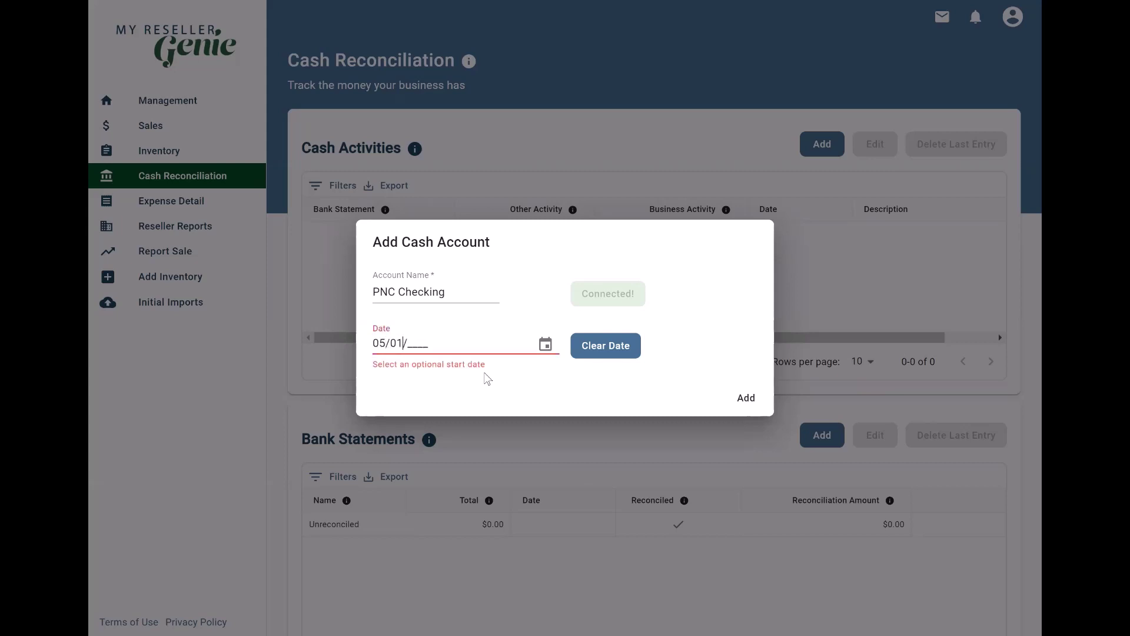
pyautogui.write('2022')
pyautogui.click(607, 368)
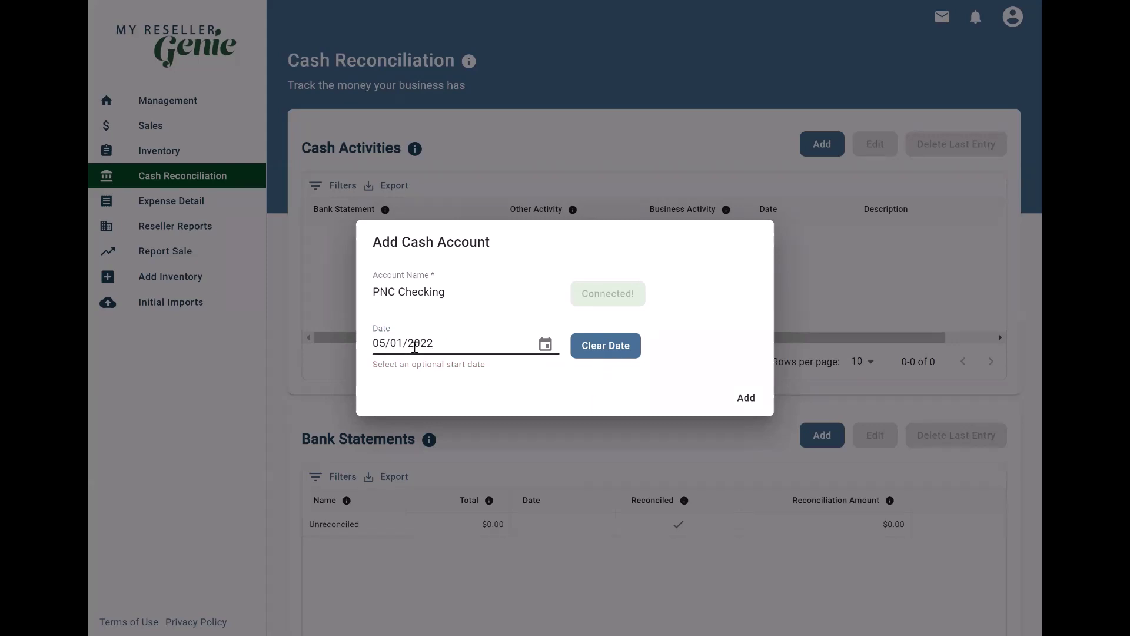
pyautogui.click(623, 355)
pyautogui.click(454, 342)
pyautogui.write('05/01/2022')
pyautogui.click(653, 388)
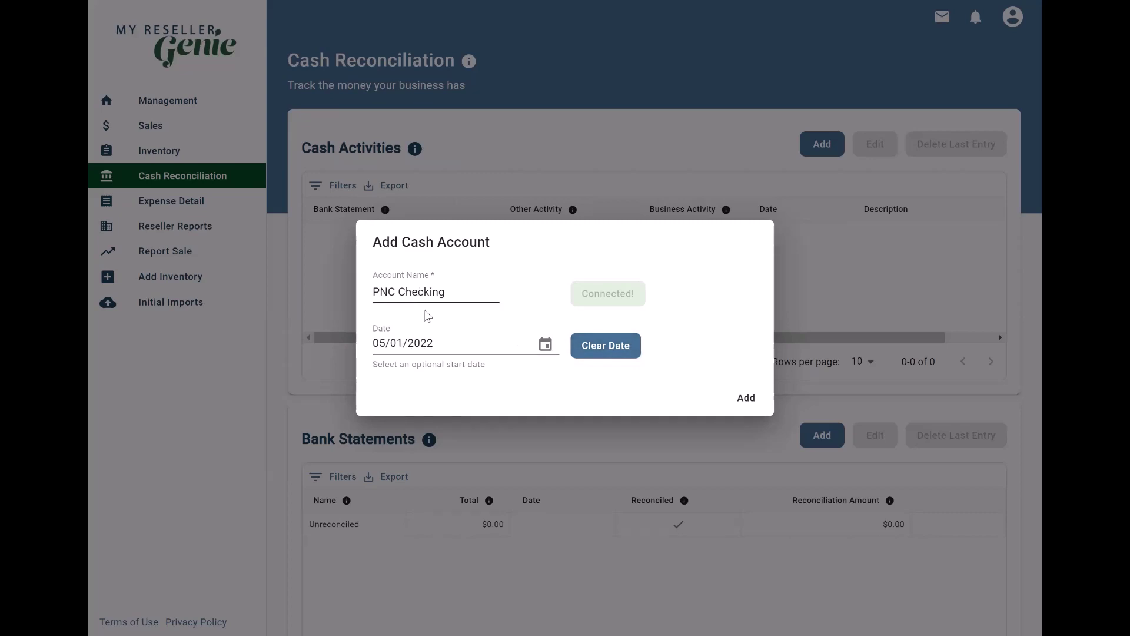
pyautogui.click(747, 398)
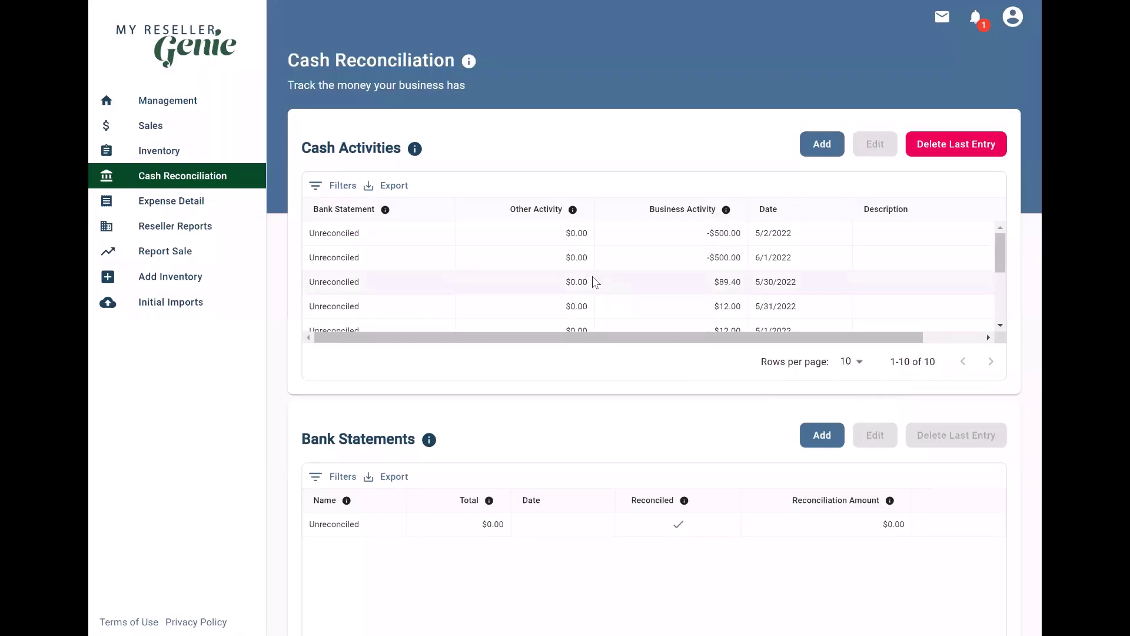
# Review the amounts and dates of the imported entries in the Cash Activities table.
pyautogui.scroll(-3, 593, 277)
pyautogui.scroll(3, 592, 277)
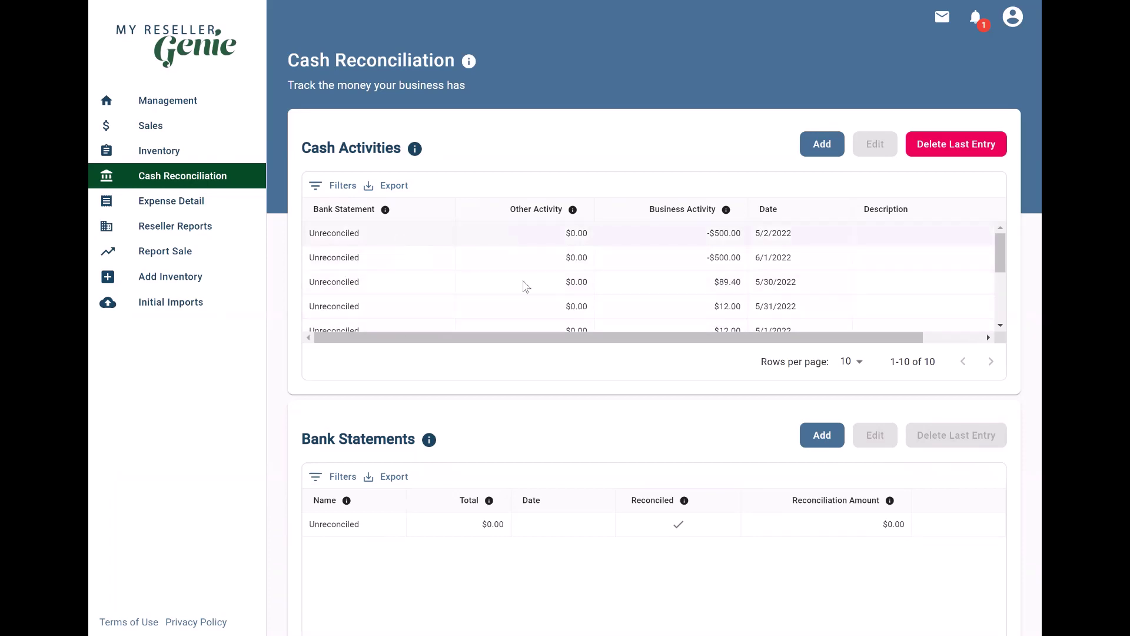
pyautogui.scroll(-1, 677, 274)
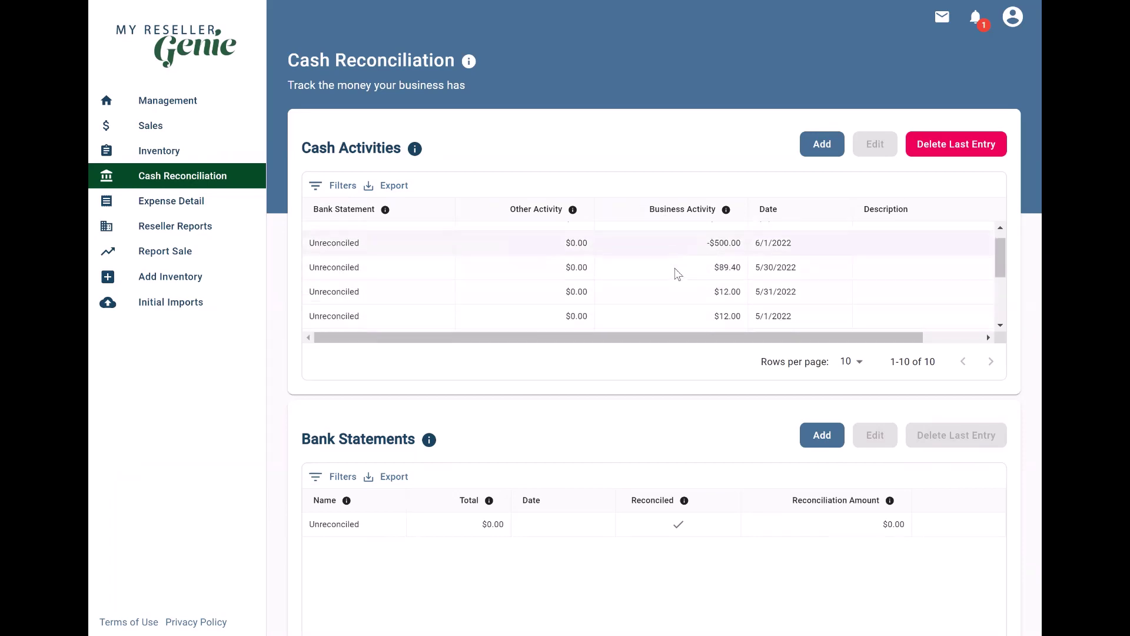
pyautogui.scroll(1, 677, 274)
pyautogui.scroll(-1, 678, 274)
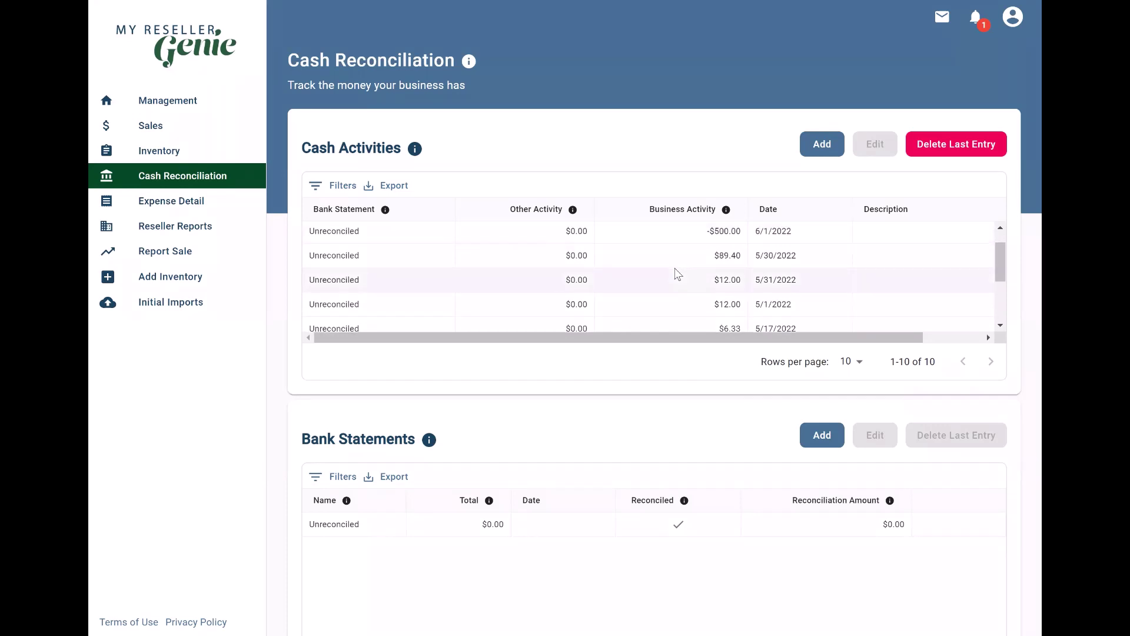
pyautogui.scroll(1, 678, 273)
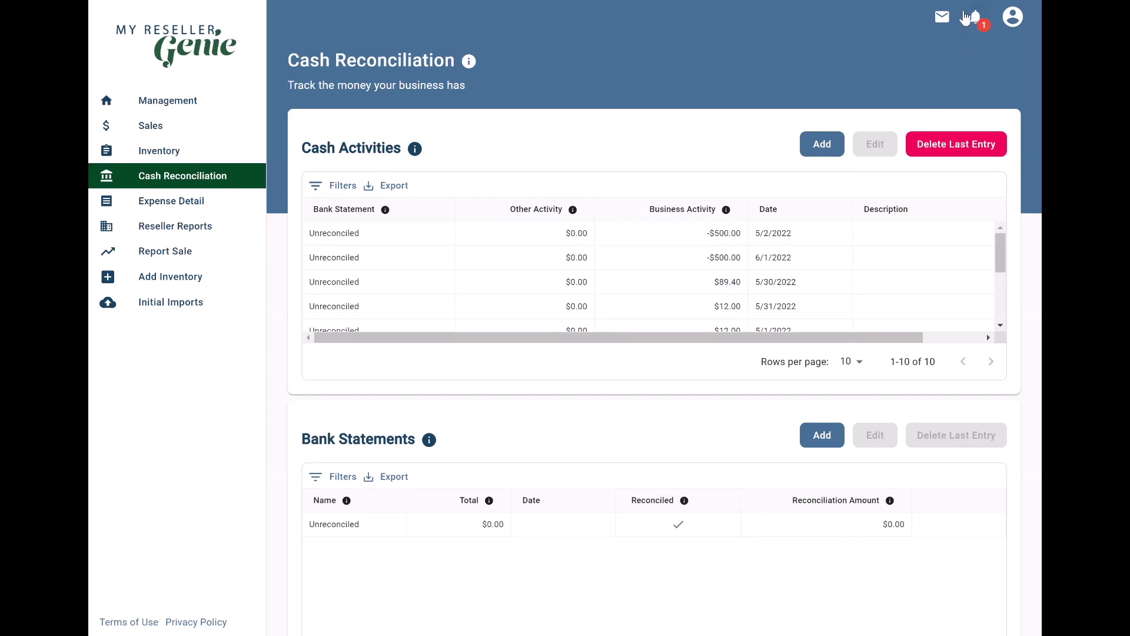
# Open the notification about new cash activities and view the activity type options for the 2022-05-02 United Airlines charge.
pyautogui.click(977, 26)
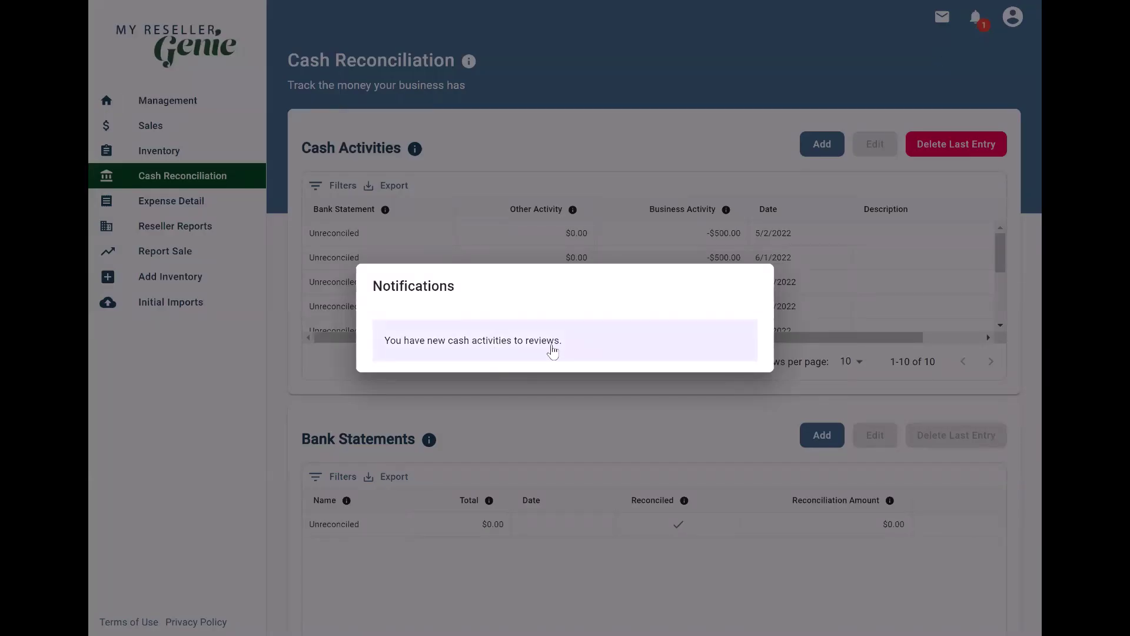
pyautogui.click(517, 348)
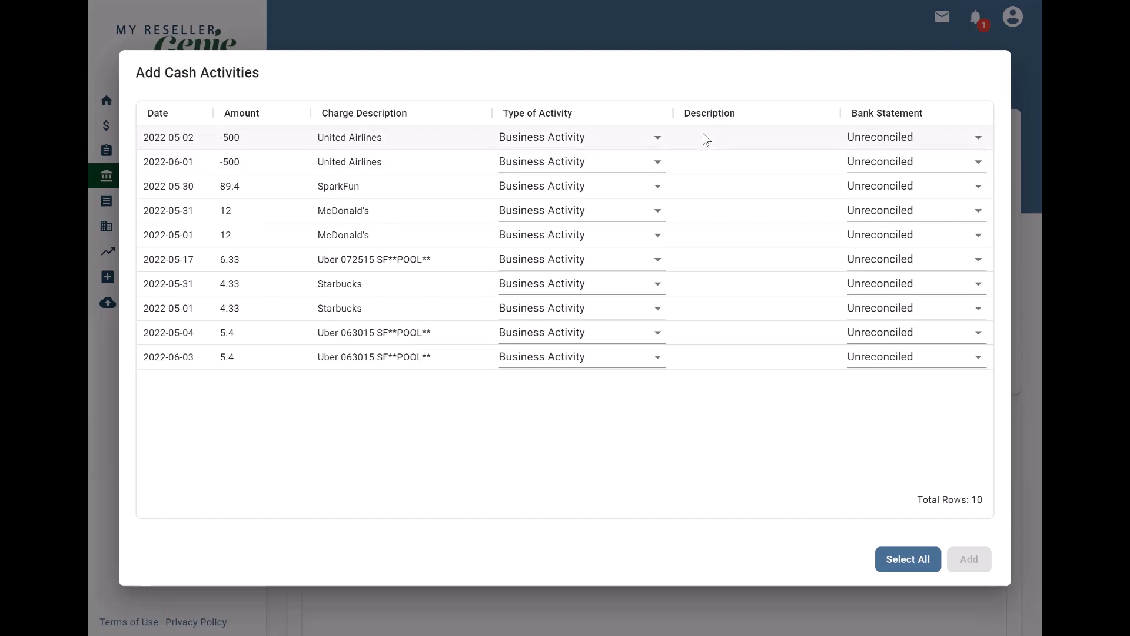
pyautogui.click(559, 147)
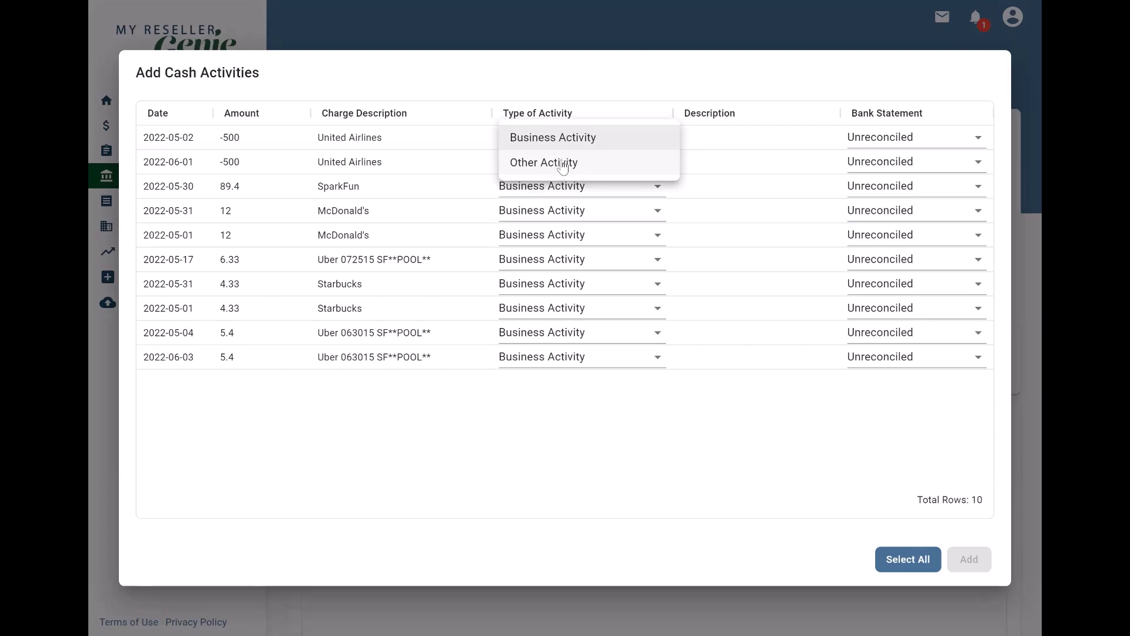
pyautogui.click(570, 82)
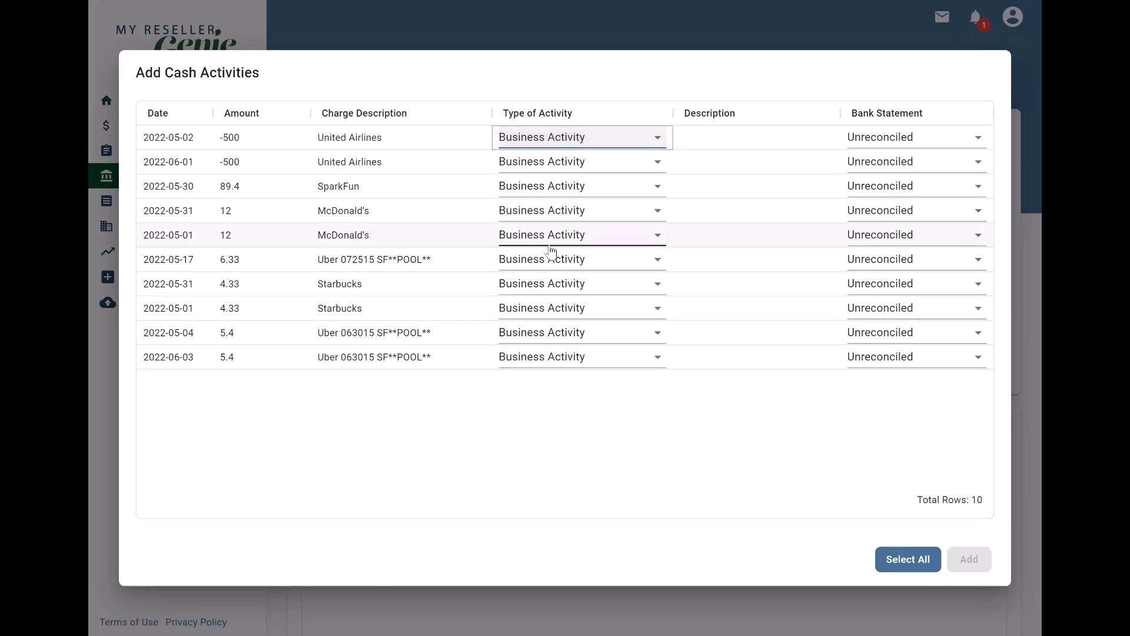
# Try Other Activity as the type of the 2022-06-01 United Airlines charge and switch it back to Business Activity.
pyautogui.click(598, 167)
pyautogui.click(570, 196)
pyautogui.click(575, 161)
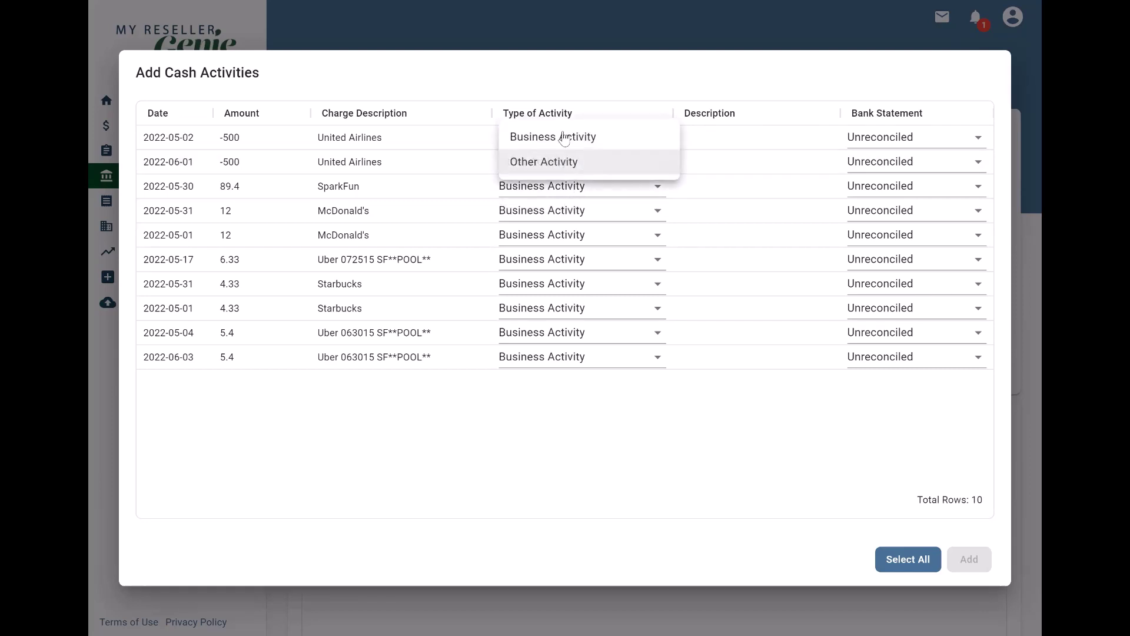
pyautogui.click(562, 140)
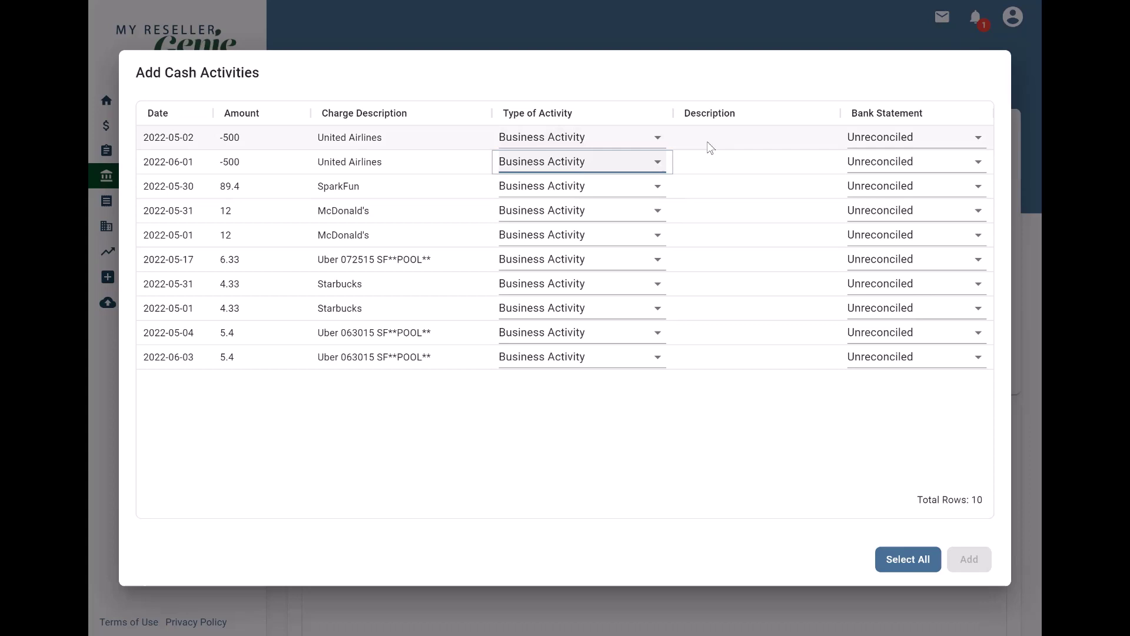
# View the bank statement options for the 2022-05-02 United Airlines charge and close the cash activities review without adding entries.
pyautogui.click(876, 142)
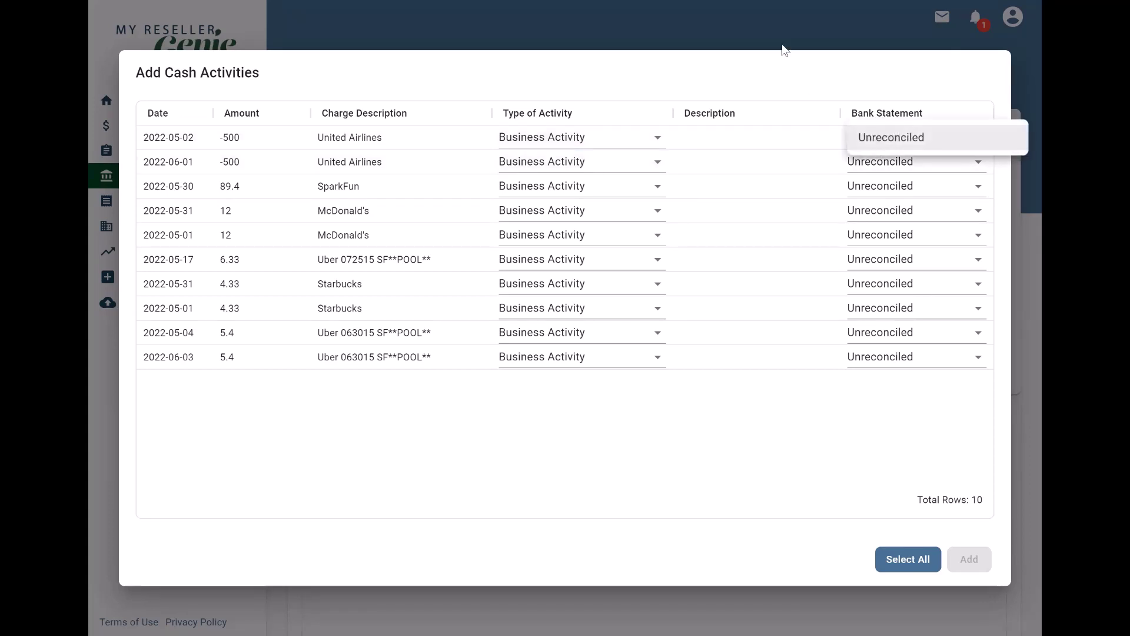
pyautogui.click(756, 22)
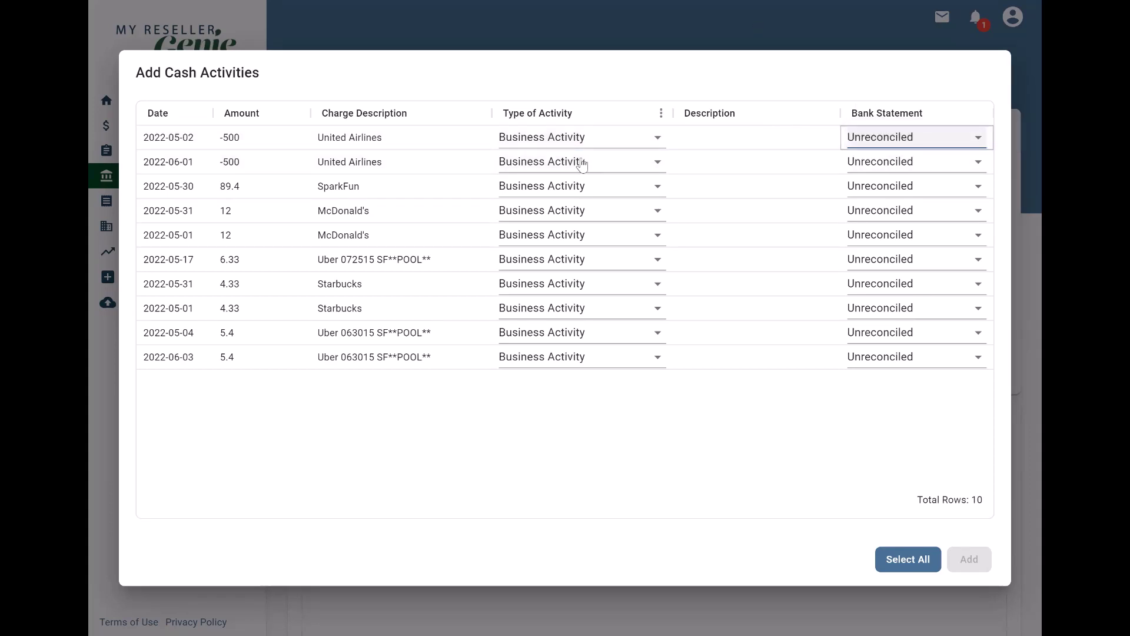
pyautogui.click(737, 36)
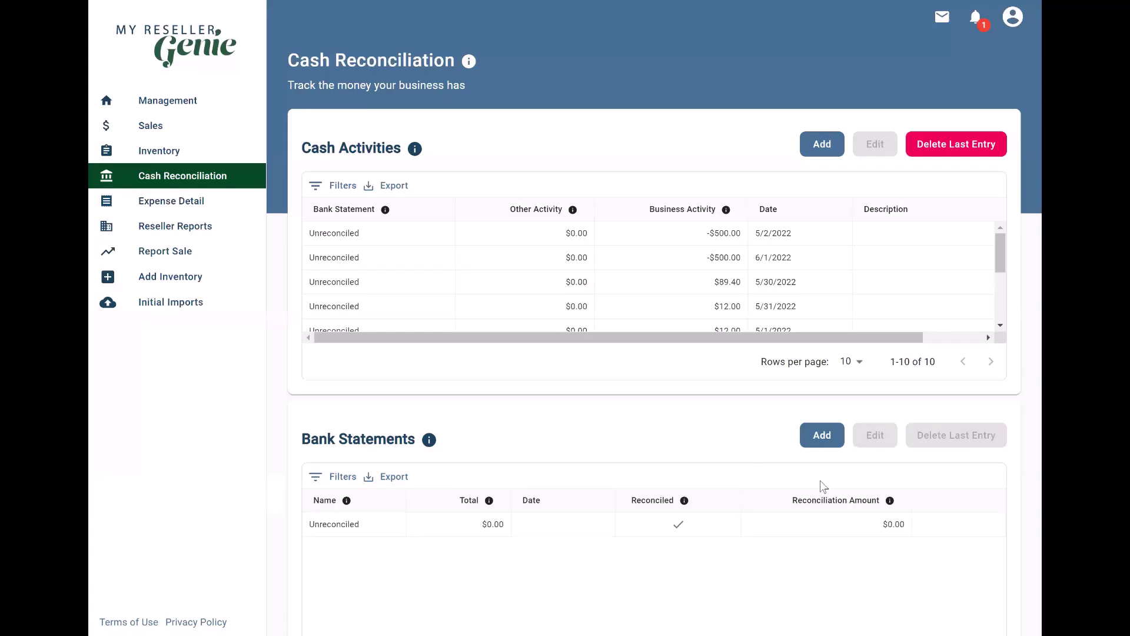
# Add a bank statement named June Checking with a total of $500 dated 6/30/2022.
pyautogui.click(822, 435)
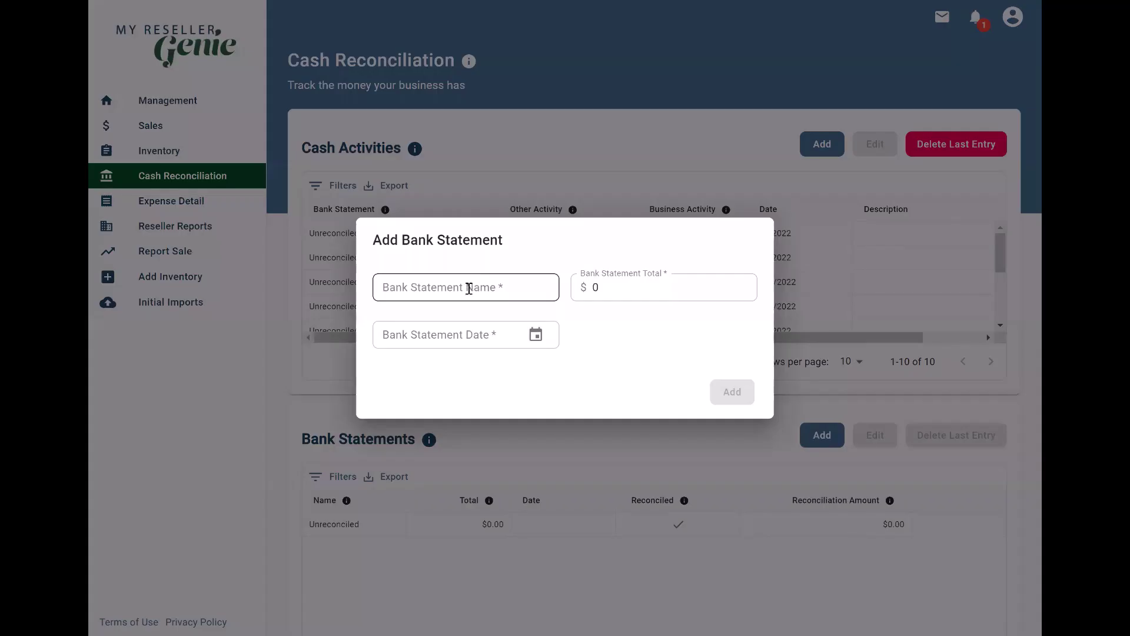
pyautogui.click(468, 289)
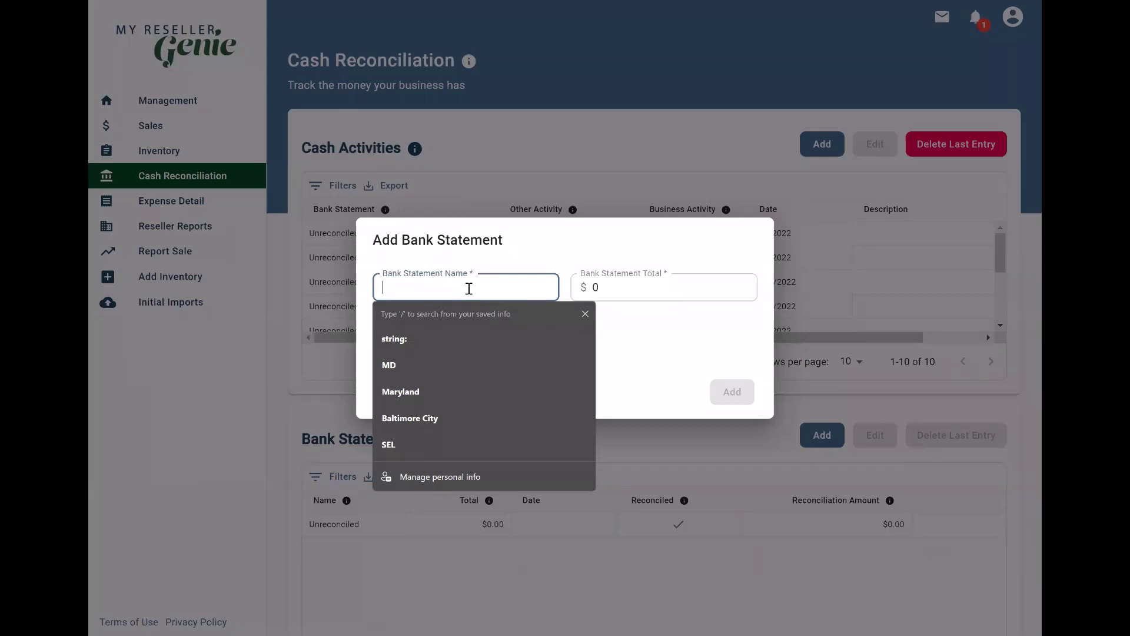
pyautogui.write('June Checking')
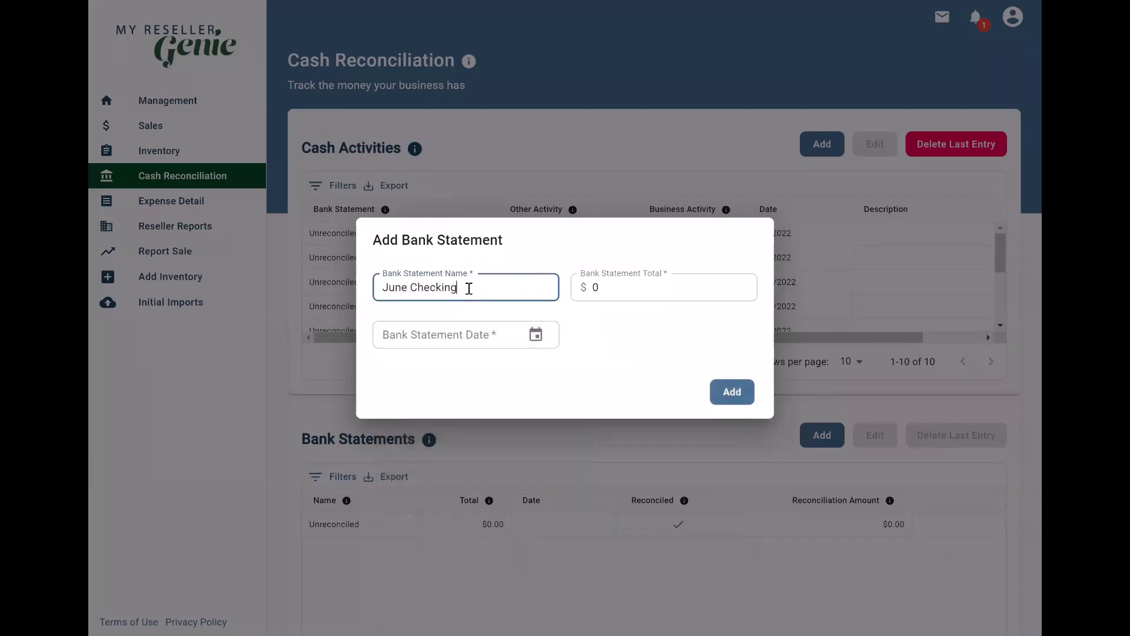
pyautogui.press('Tab')
pyautogui.write('500')
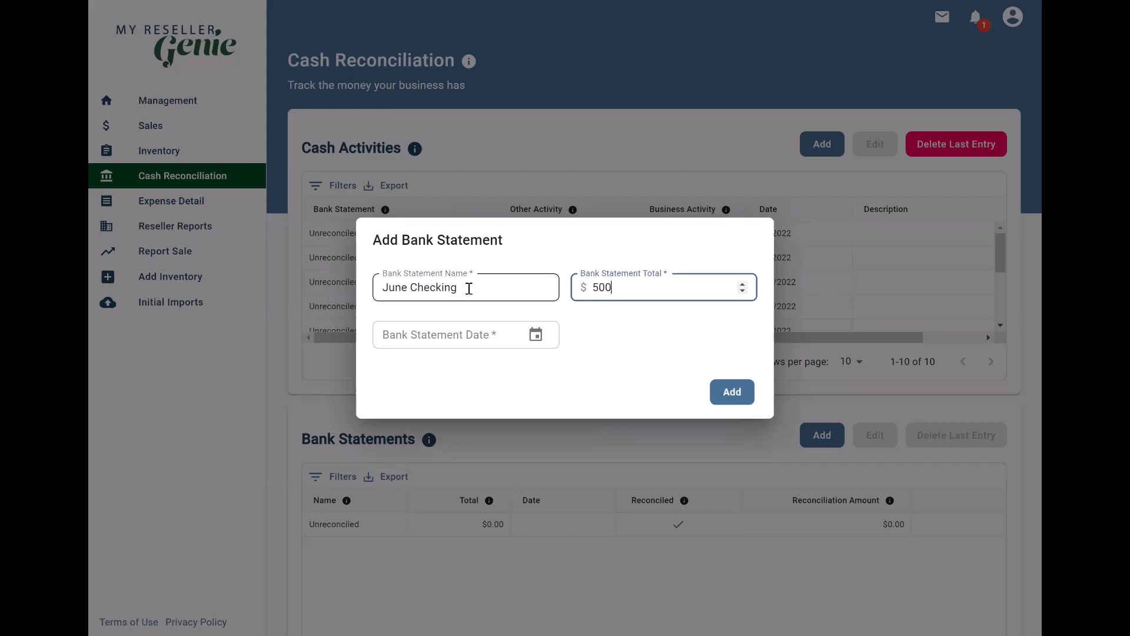
pyautogui.press('Tab')
pyautogui.press('Tab')
pyautogui.press('Return')
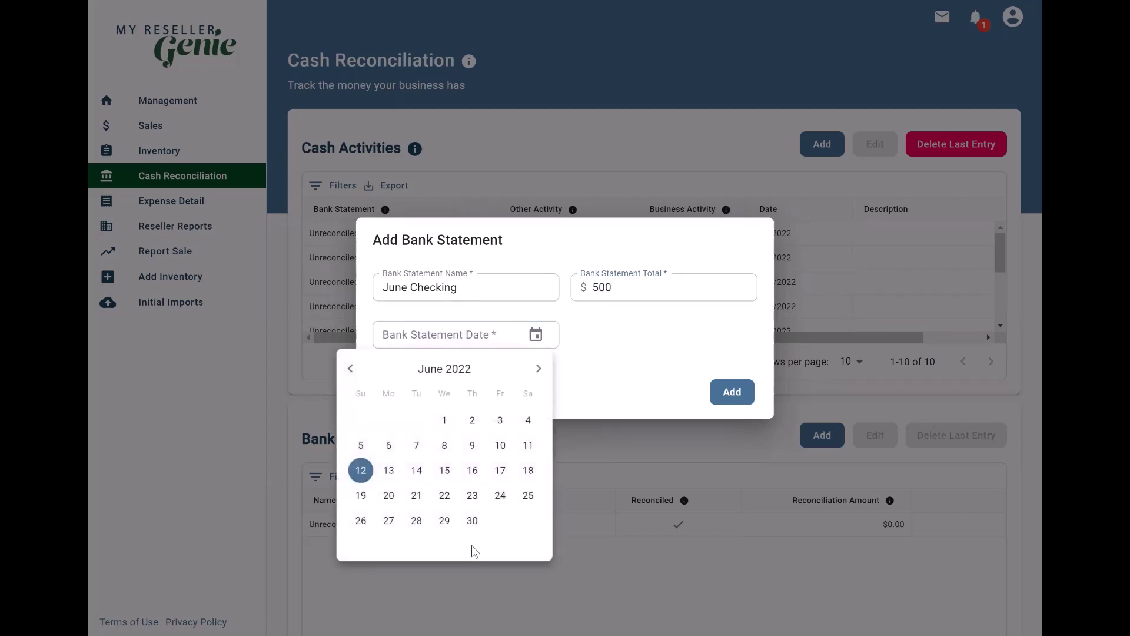
pyautogui.click(472, 521)
pyautogui.click(740, 399)
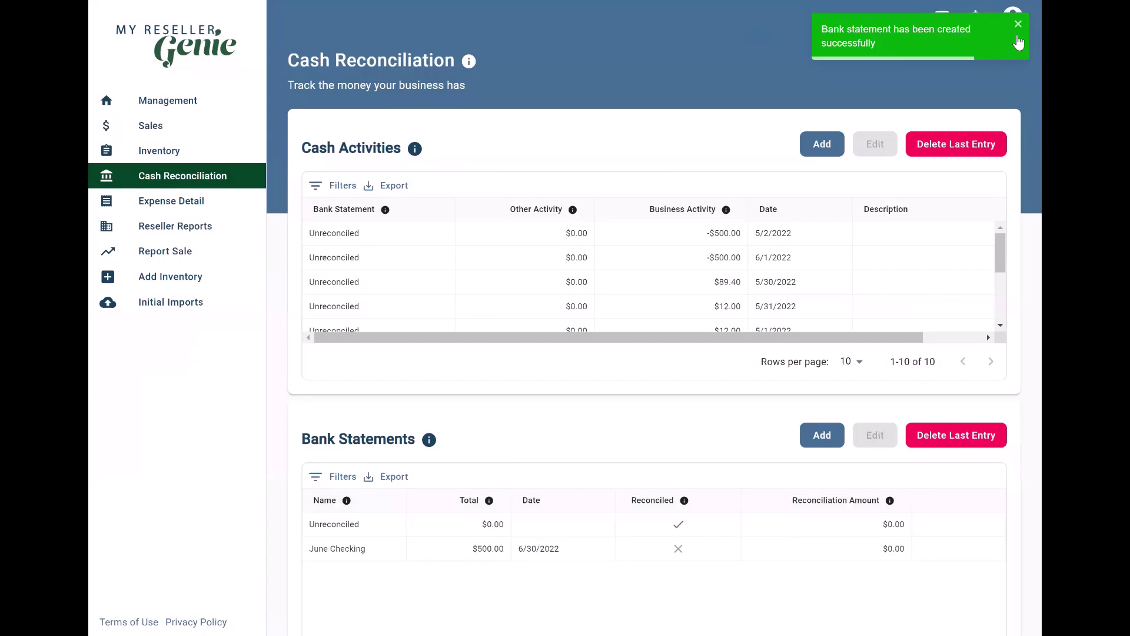
pyautogui.click(1020, 22)
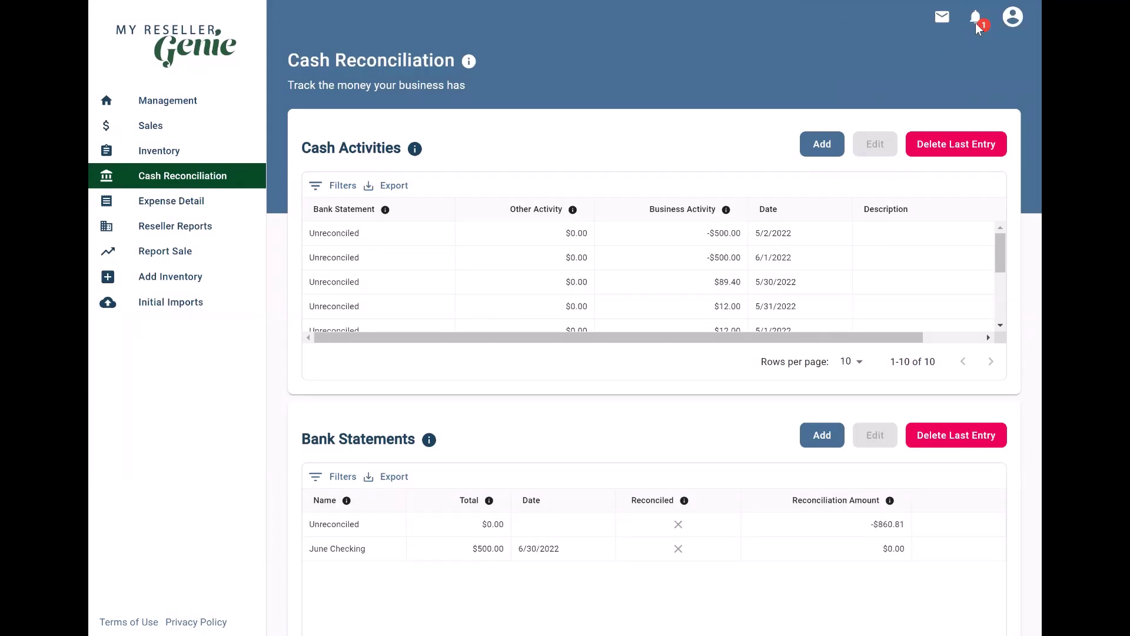
# Open the new cash activities notification and assign both United Airlines charges to the June Checking bank statement.
pyautogui.click(977, 23)
pyautogui.click(699, 377)
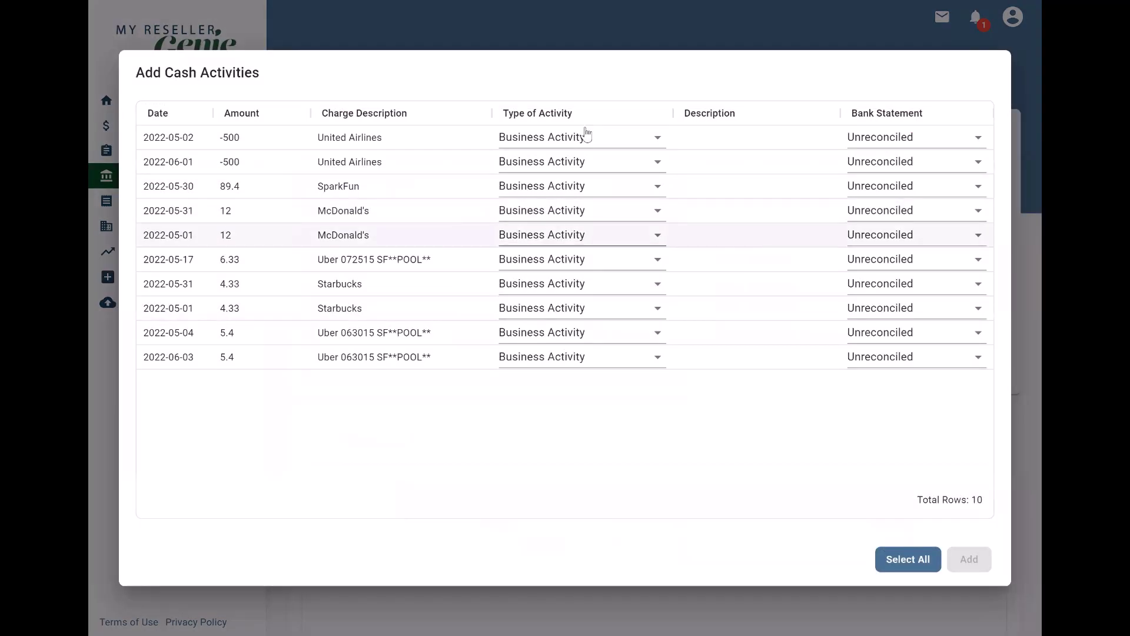
pyautogui.click(880, 139)
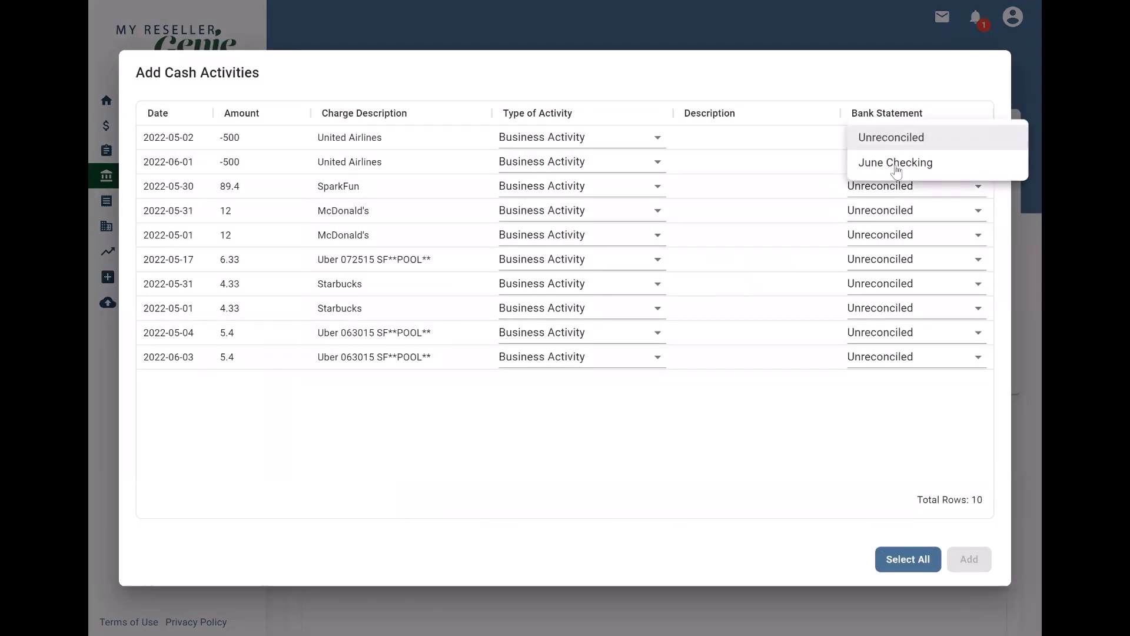
pyautogui.click(896, 165)
pyautogui.click(883, 162)
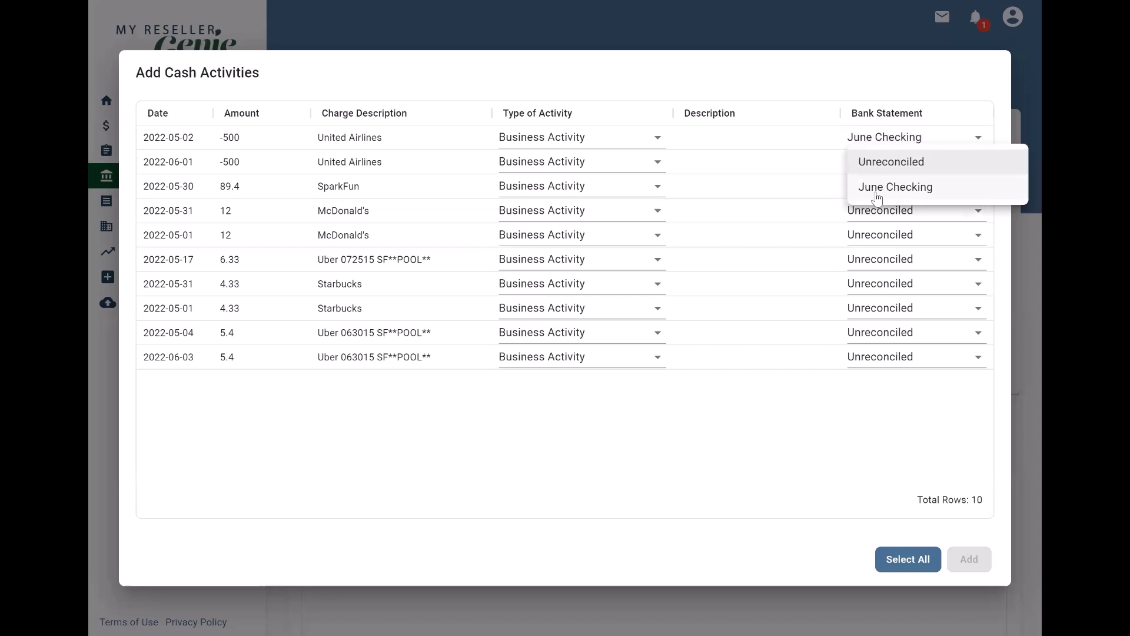
pyautogui.click(877, 191)
# Assign the SparkFun, both McDonald's, the 2022-05-17 Uber and the 2022-05-31 Starbucks charges to the June Checking bank statement.
pyautogui.click(888, 187)
pyautogui.click(887, 213)
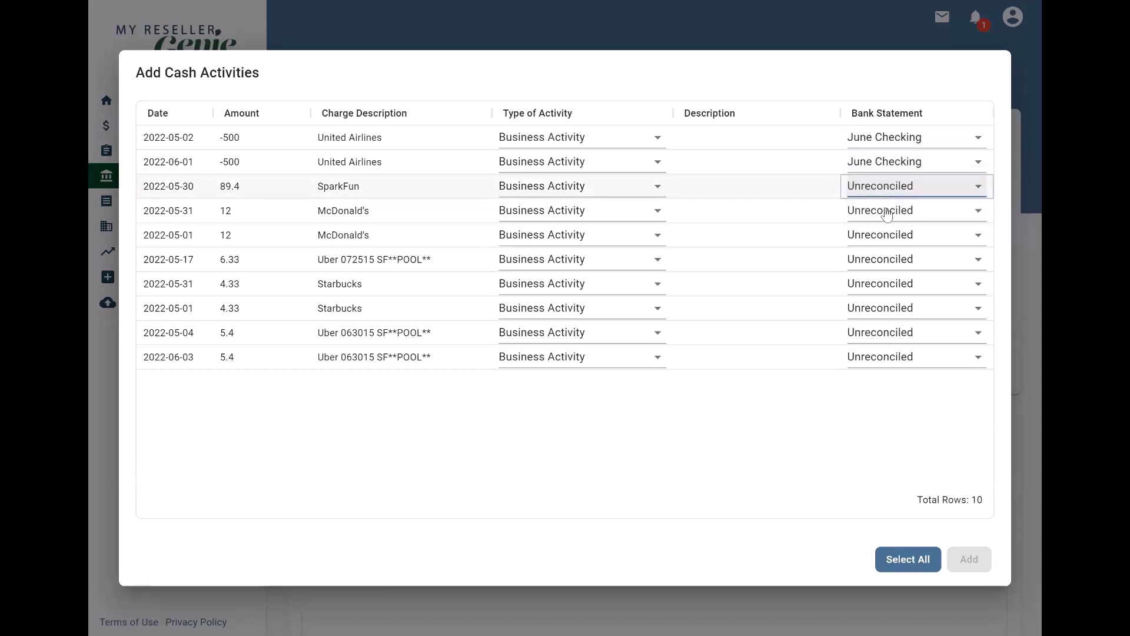
pyautogui.click(887, 187)
pyautogui.click(889, 236)
pyautogui.click(882, 242)
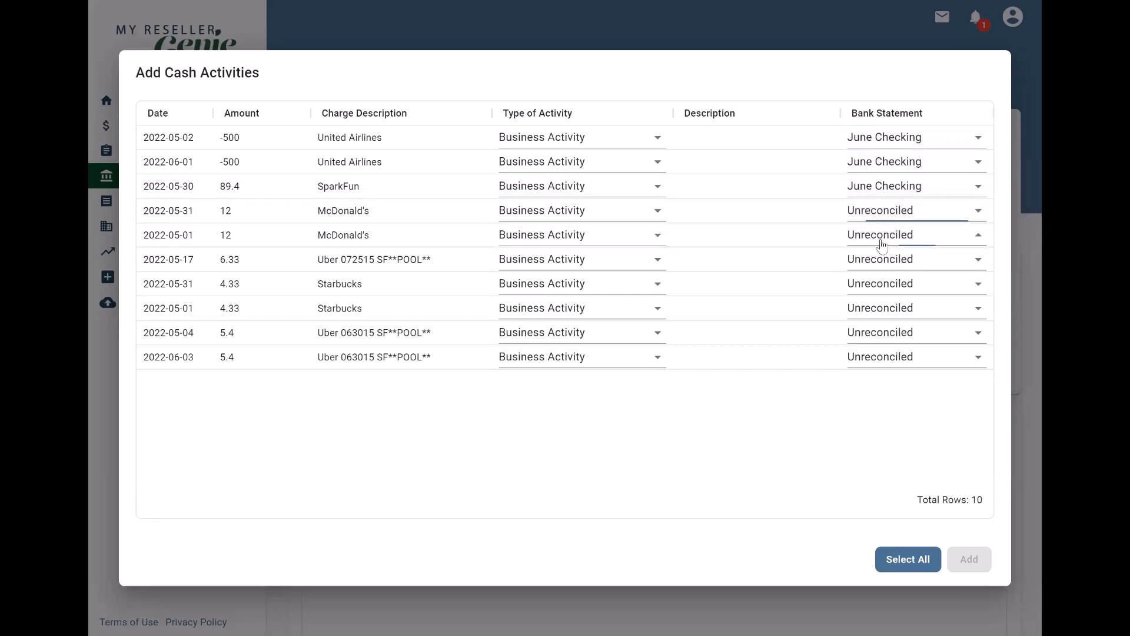
pyautogui.click(879, 258)
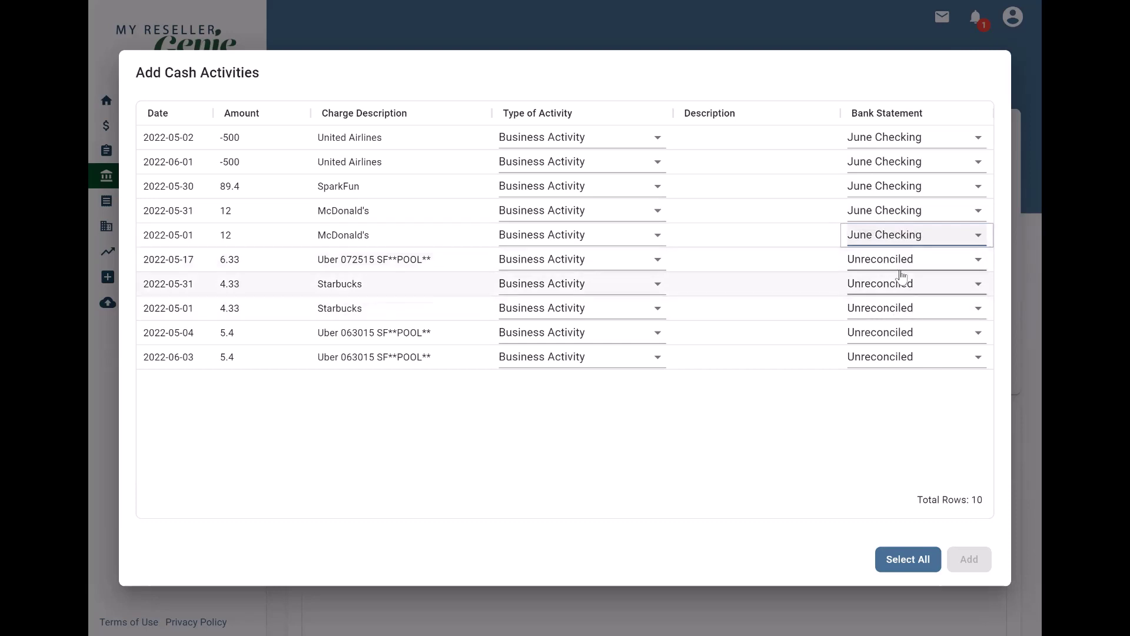
pyautogui.click(903, 265)
pyautogui.click(901, 262)
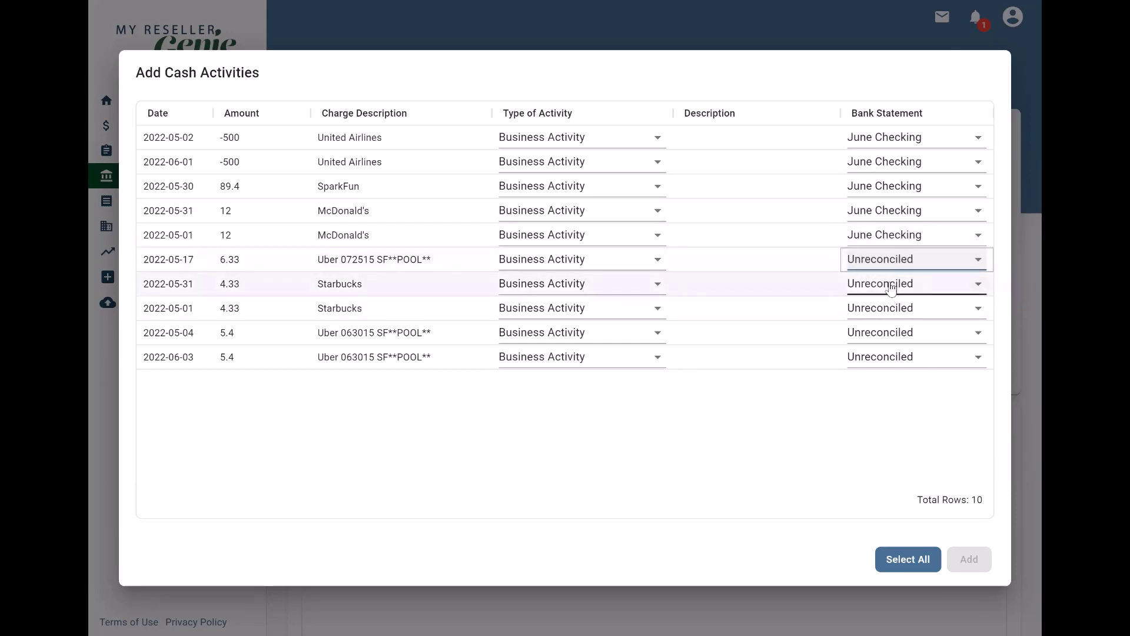
pyautogui.click(892, 287)
pyautogui.click(898, 308)
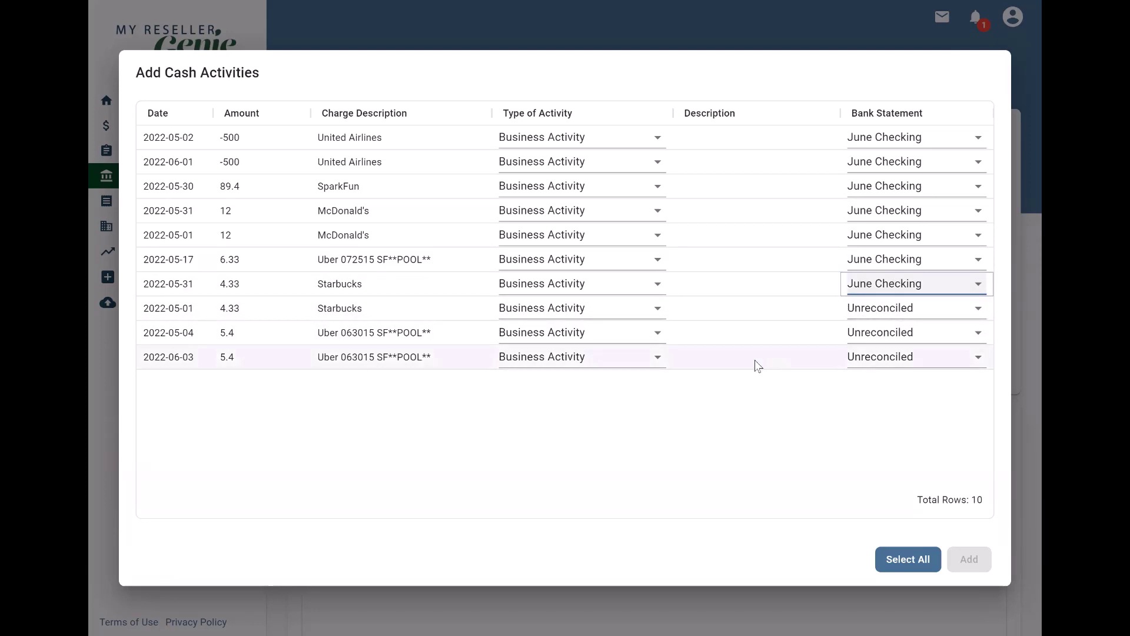
# Select the two United Airlines charges and the SparkFun charge and add them as cash activities.
pyautogui.click(708, 139)
pyautogui.click(726, 164)
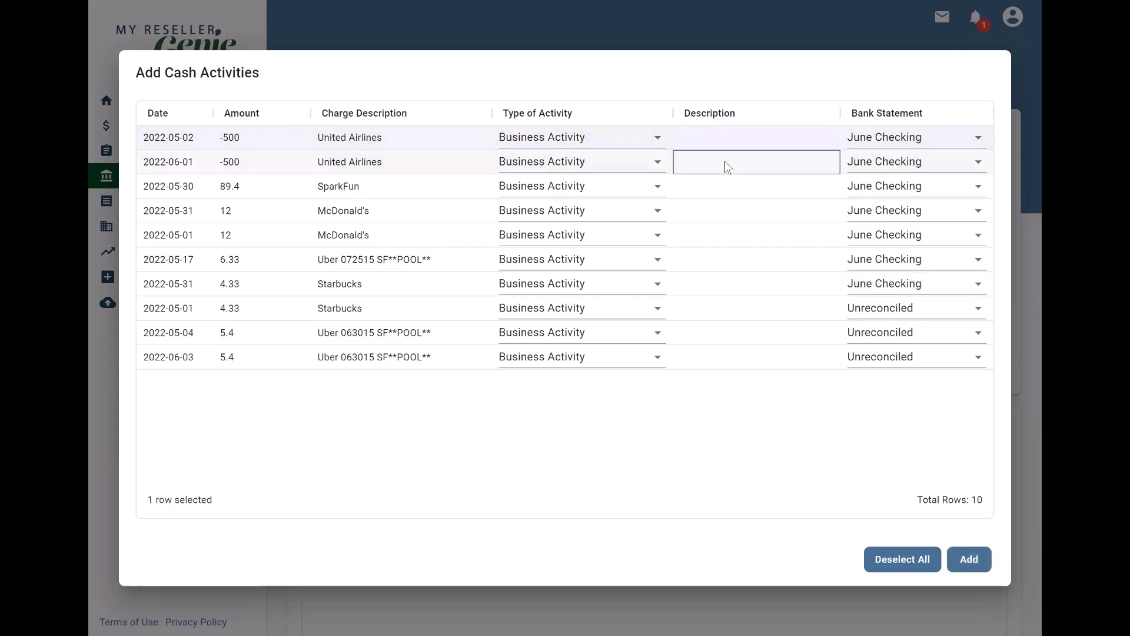
pyautogui.click(726, 183)
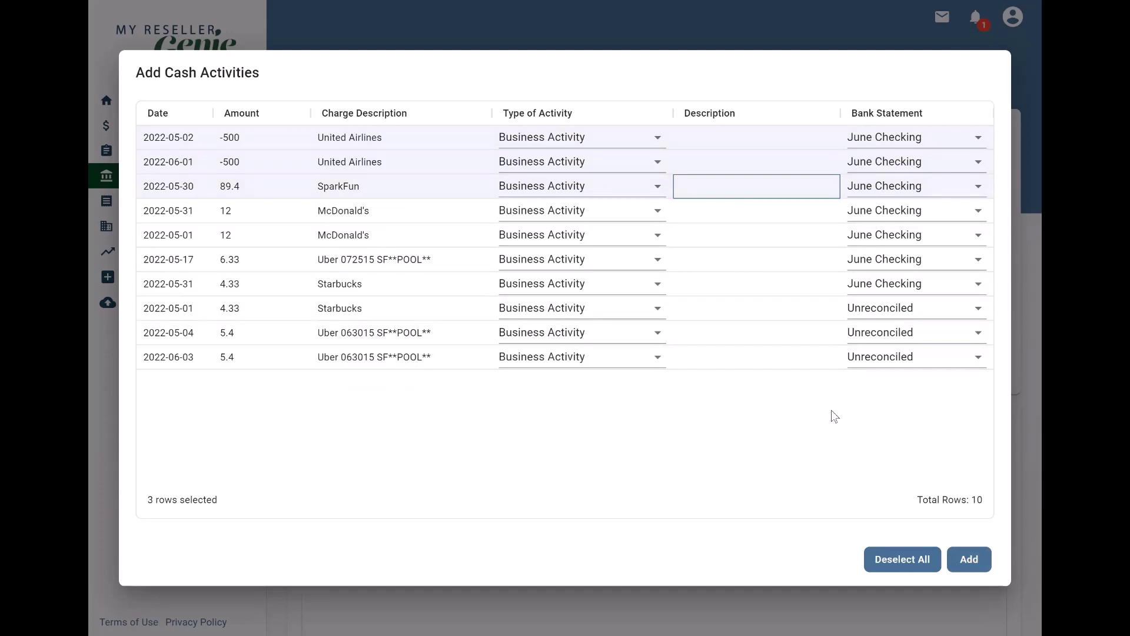
pyautogui.click(715, 190)
pyautogui.click(795, 193)
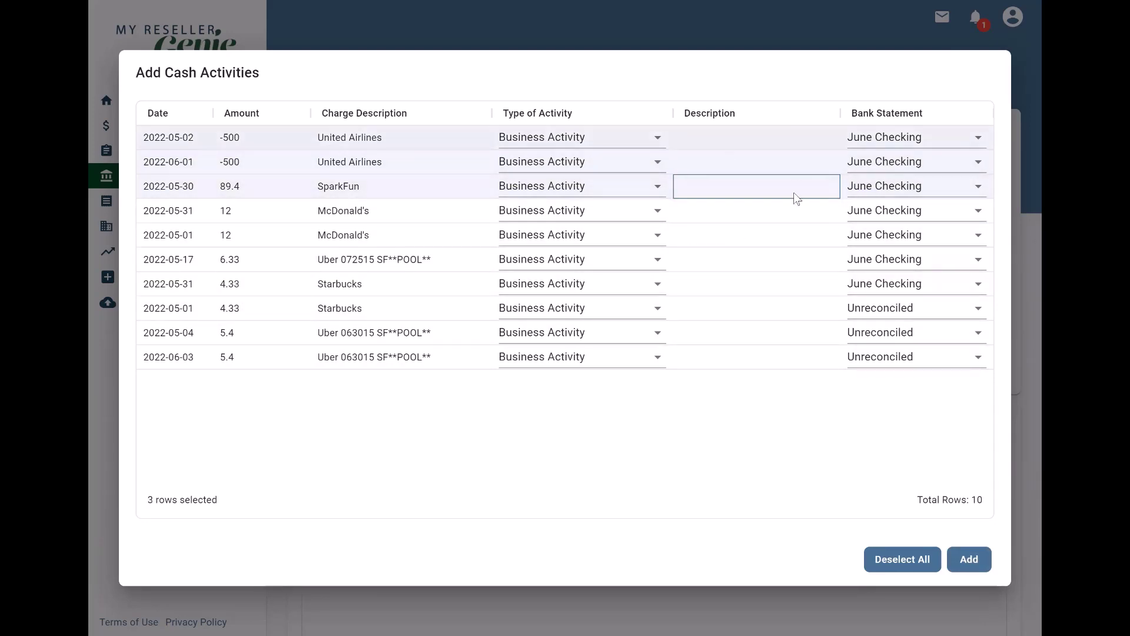
pyautogui.click(967, 561)
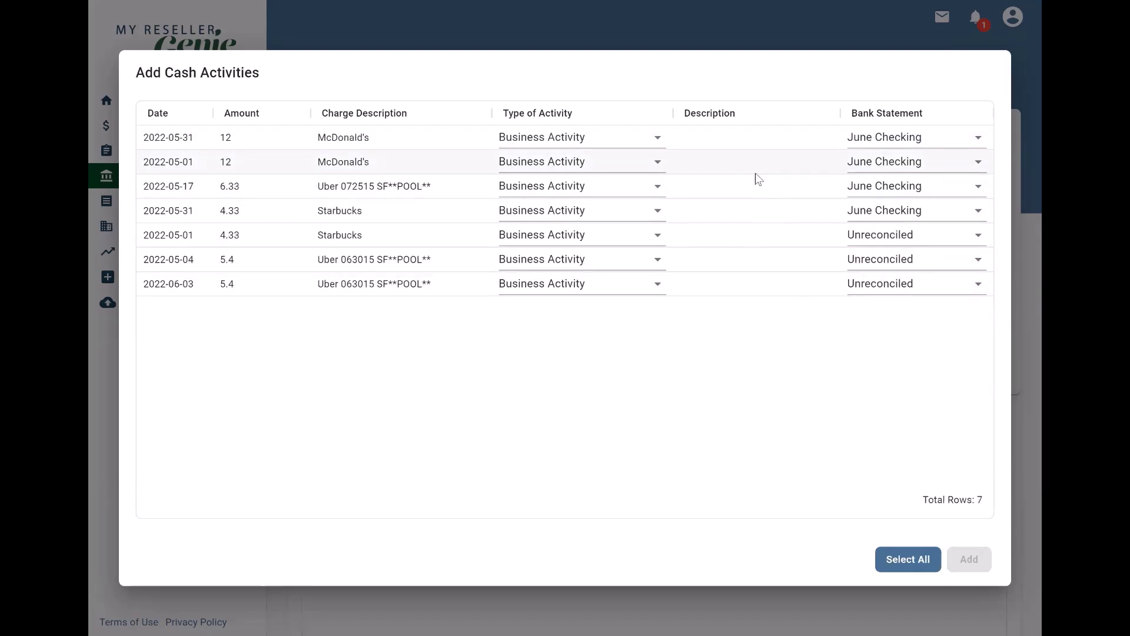
# Add all the remaining imported charges as cash activities and look through the entries in the Cash Activities table.
pyautogui.click(906, 561)
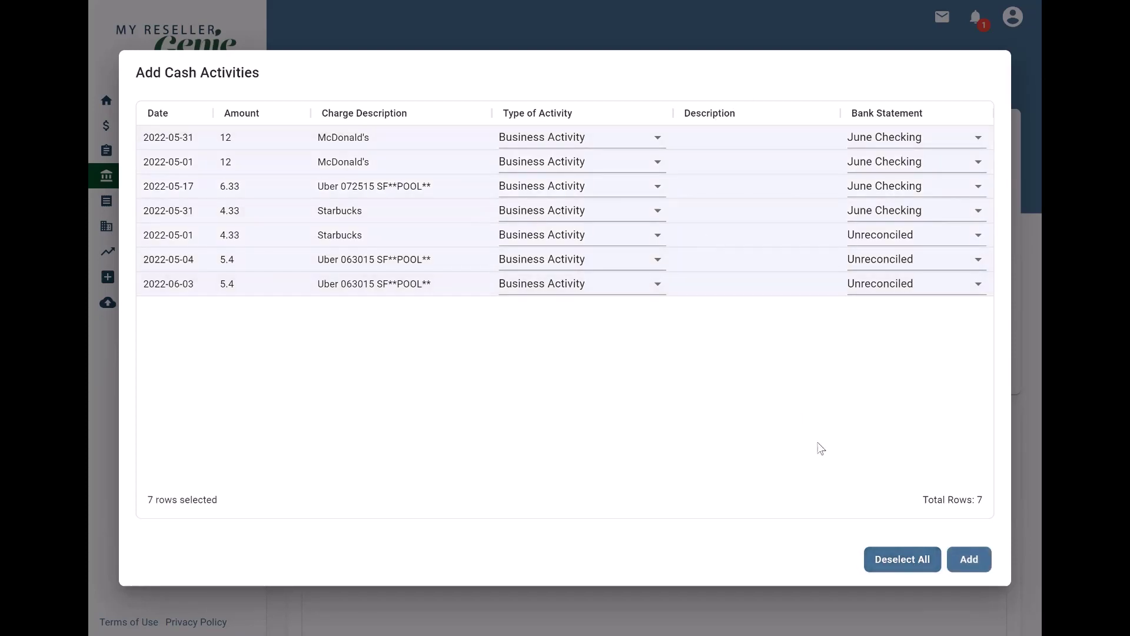
pyautogui.click(960, 561)
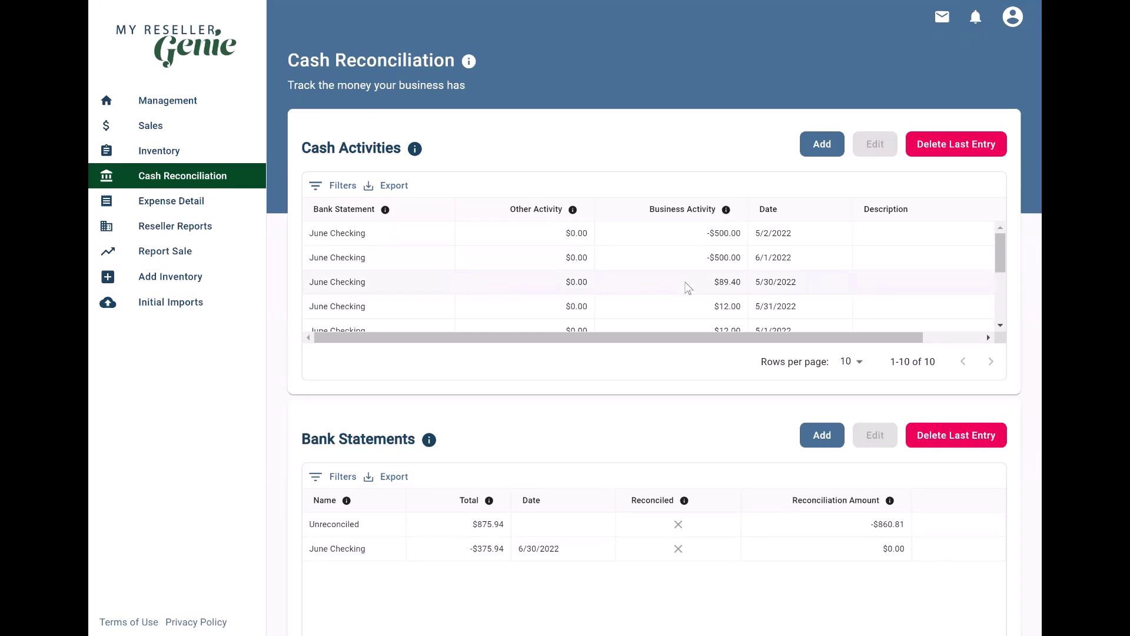
pyautogui.scroll(-2, 577, 308)
pyautogui.scroll(2, 577, 308)
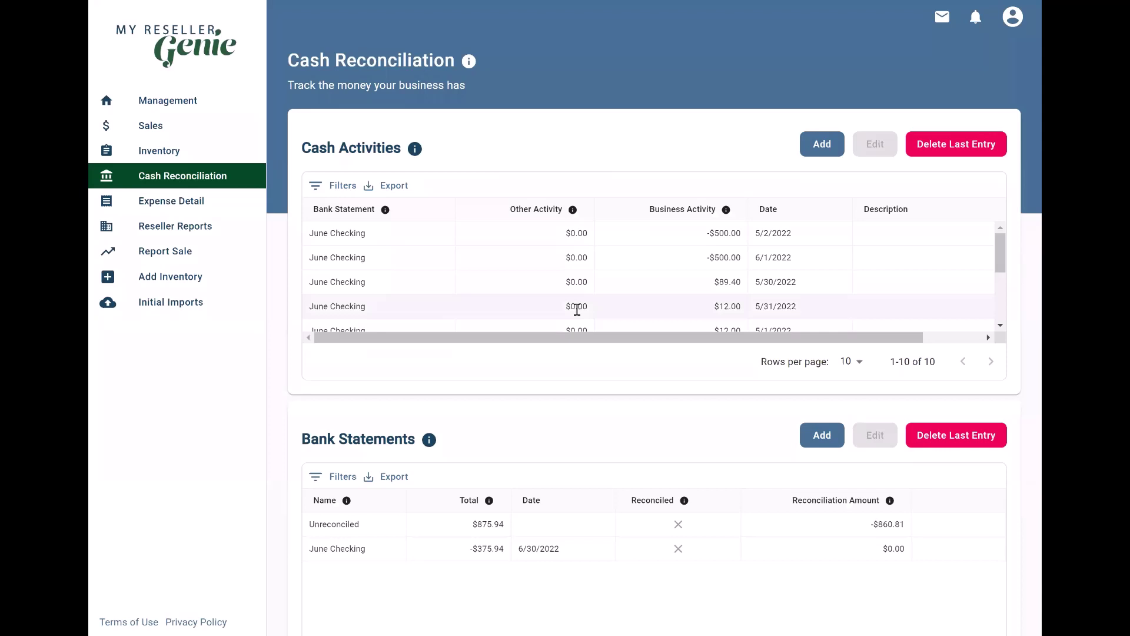
pyautogui.scroll(-3, 577, 309)
pyautogui.scroll(3, 578, 309)
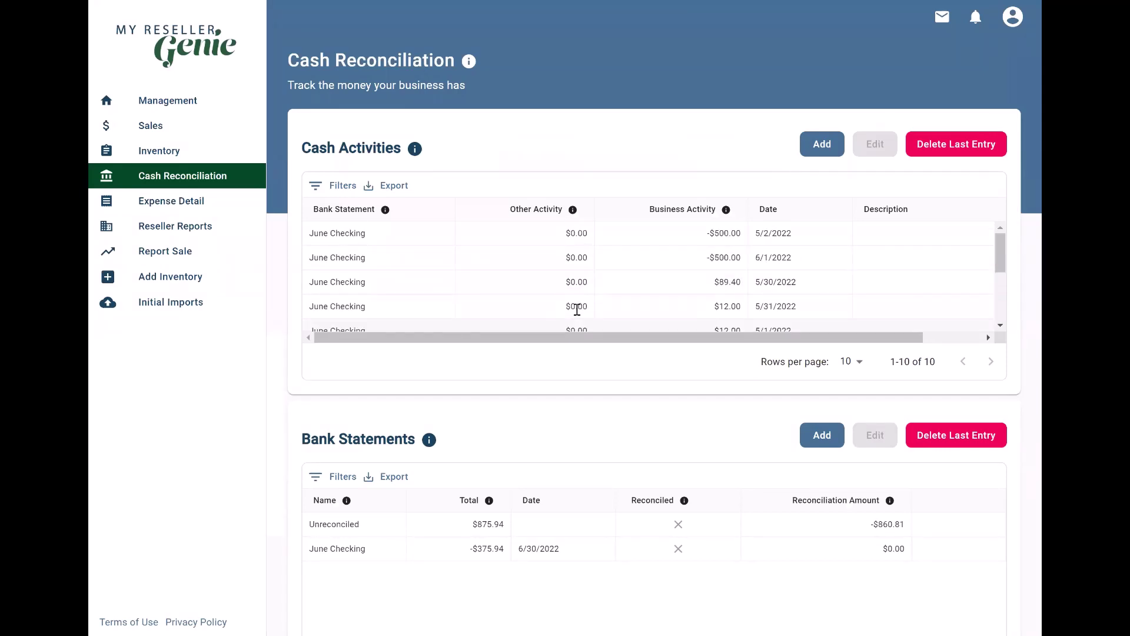